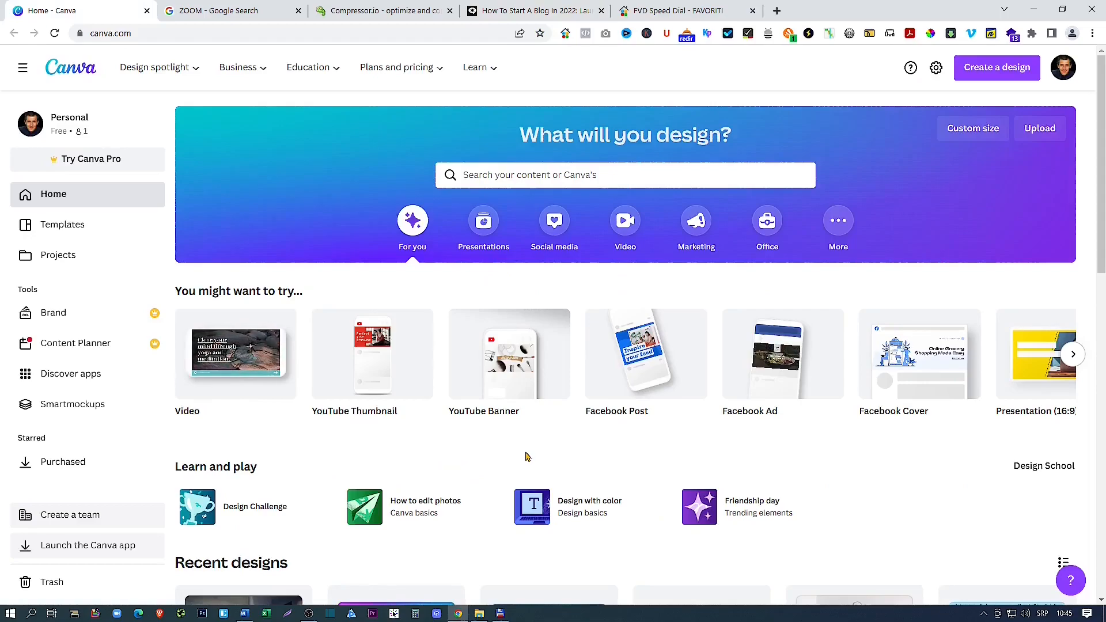
Look up the Facebook Ad format by searching the templates for "facebook ad"
mouse_move(749, 433)
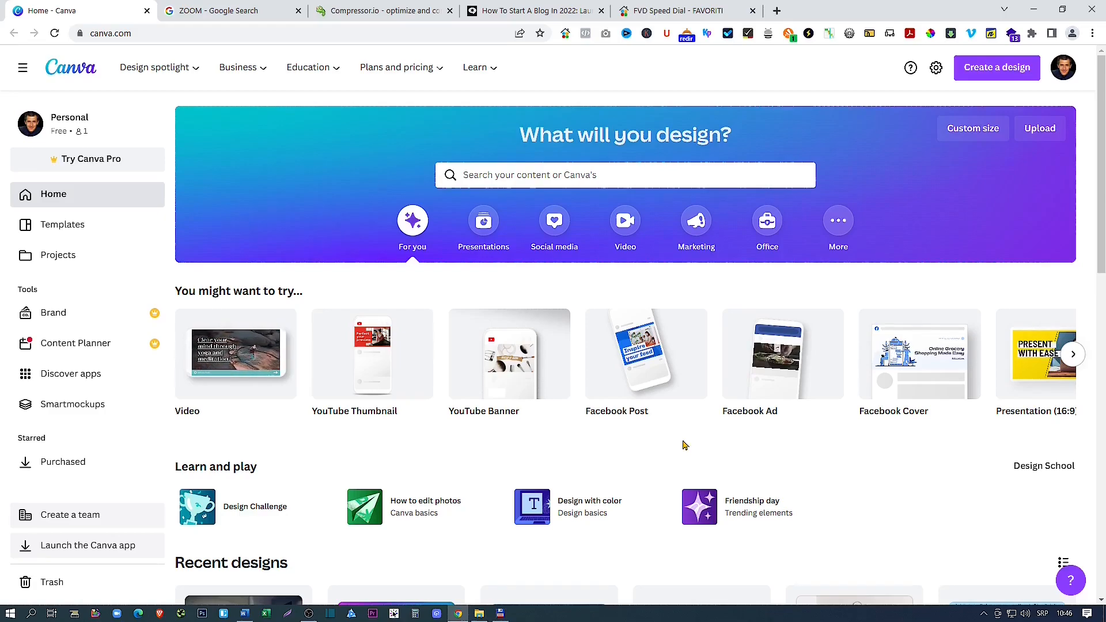
mouse_move(739, 415)
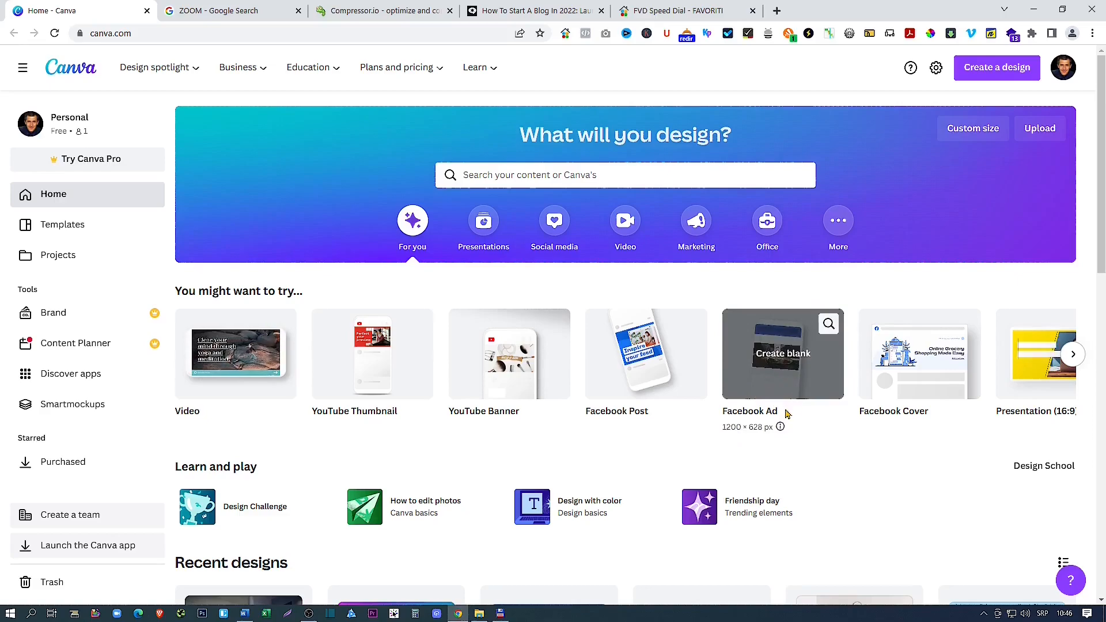
left_click(500, 176)
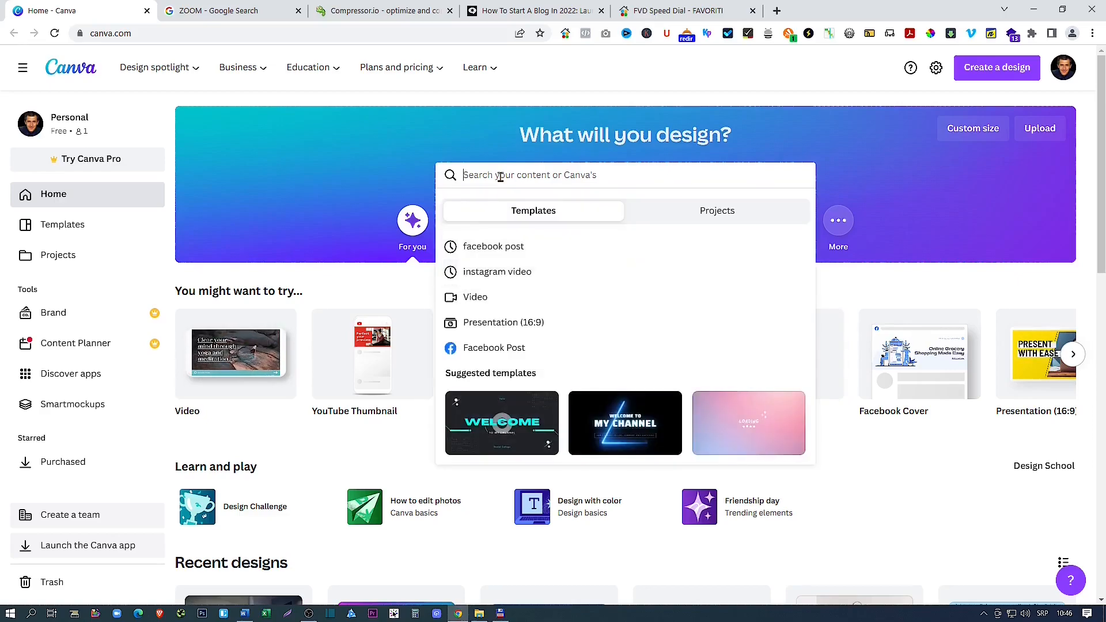
type("facebook ad")
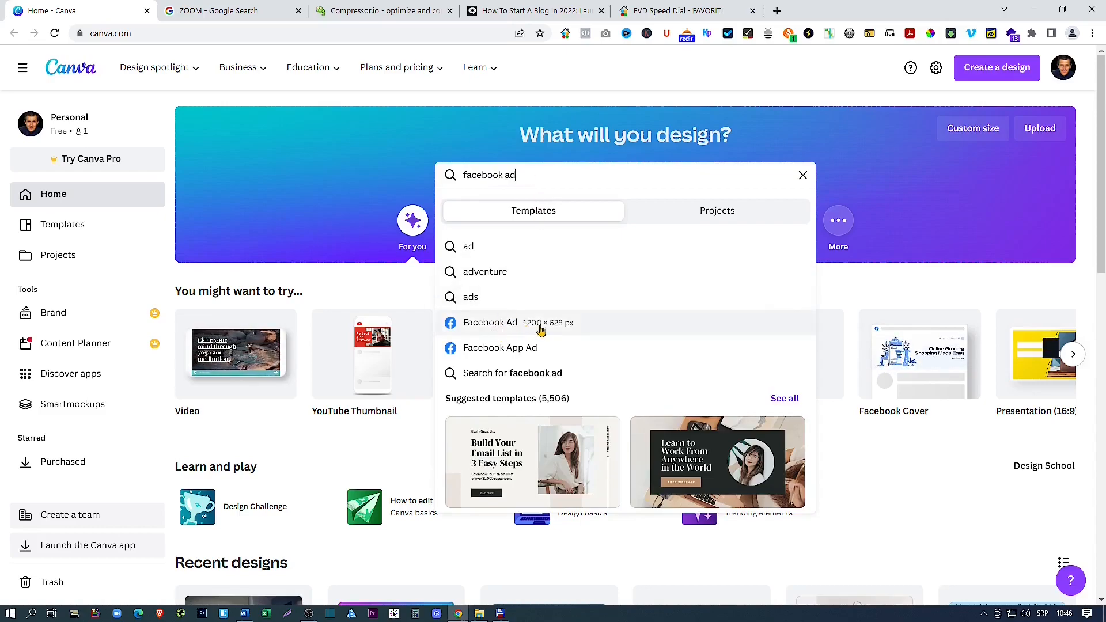
left_click(878, 156)
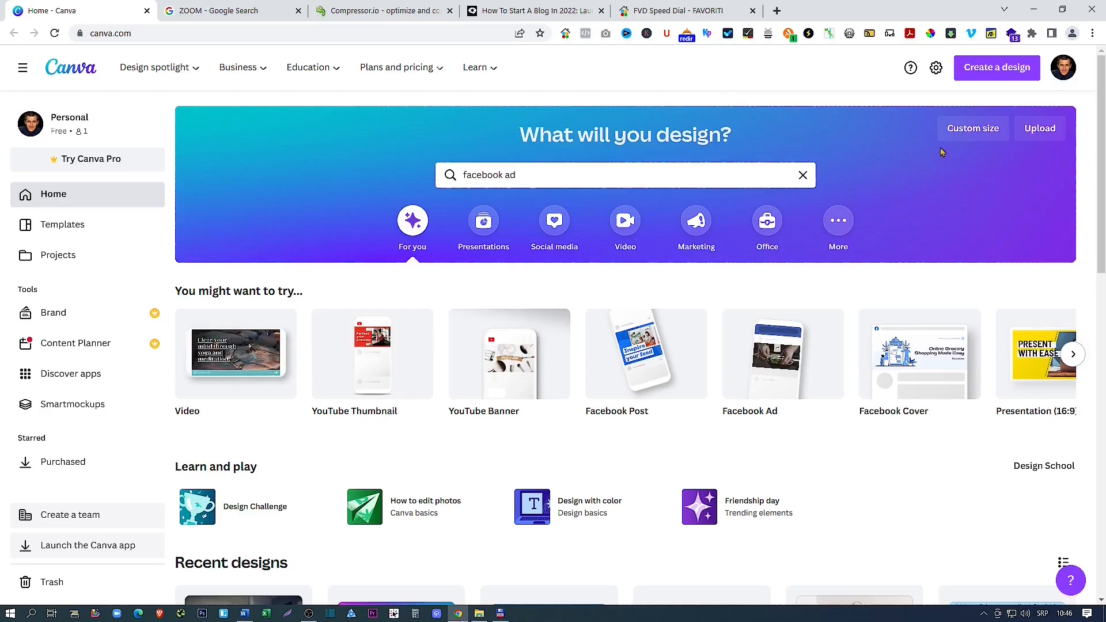
left_click(966, 139)
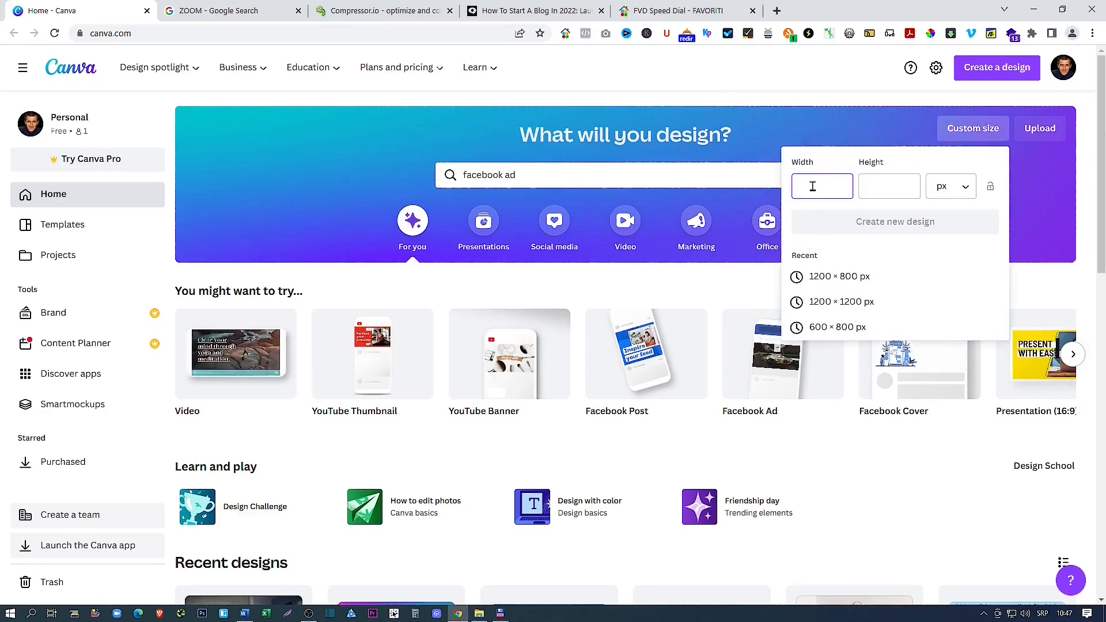
type("1200")
key("Tab")
type("628")
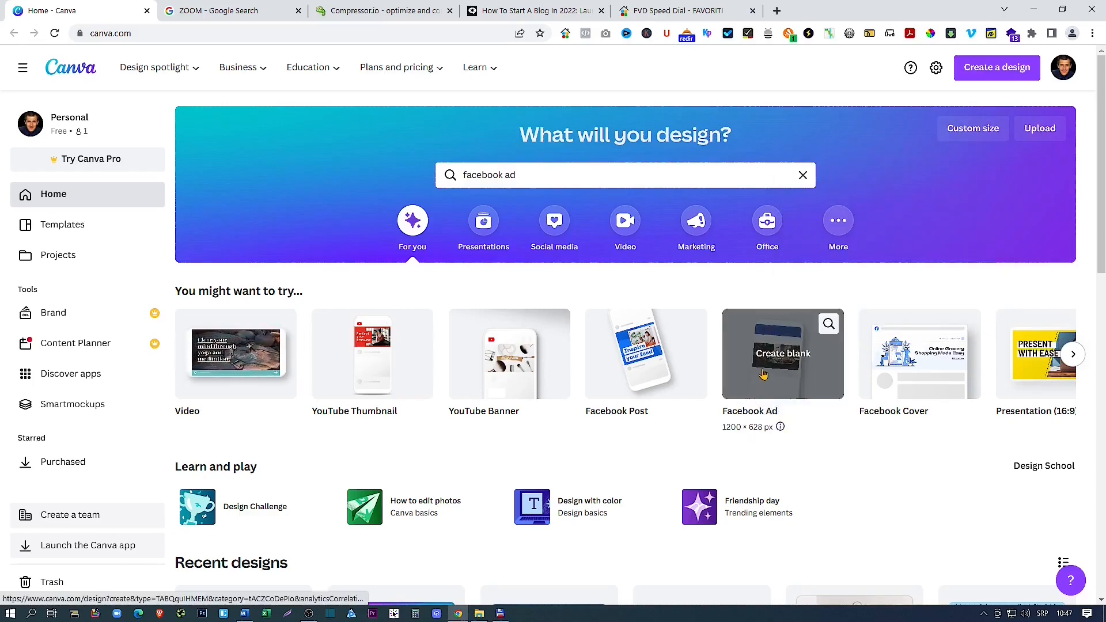
Create a blank Facebook Ad design and title it "Facebook Ad 1200 x 628 px"
left_click(767, 358)
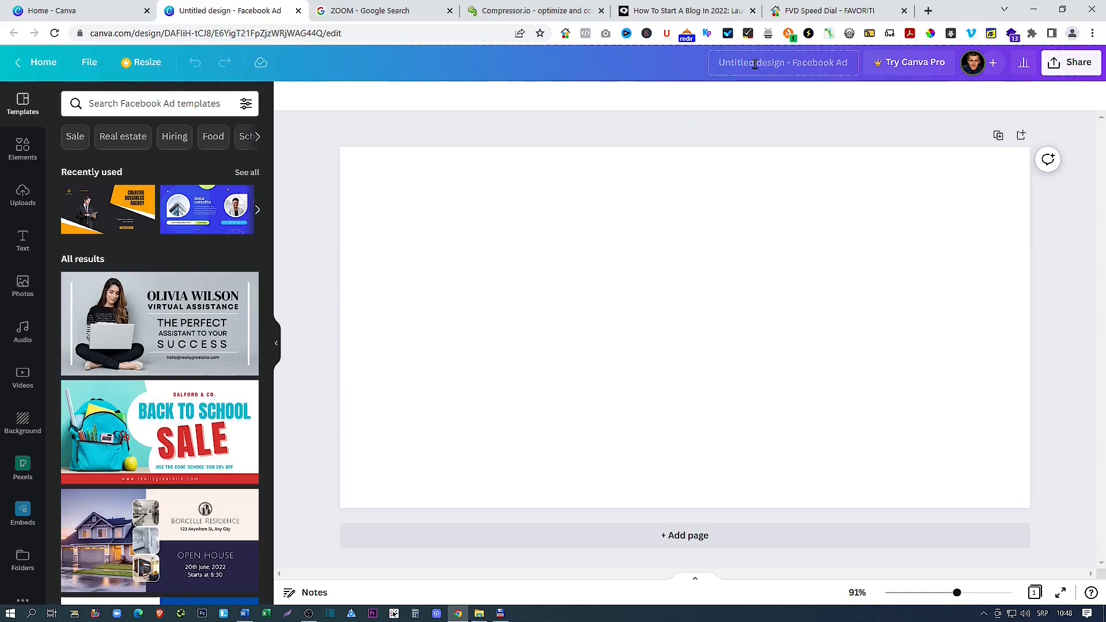
left_click(787, 102)
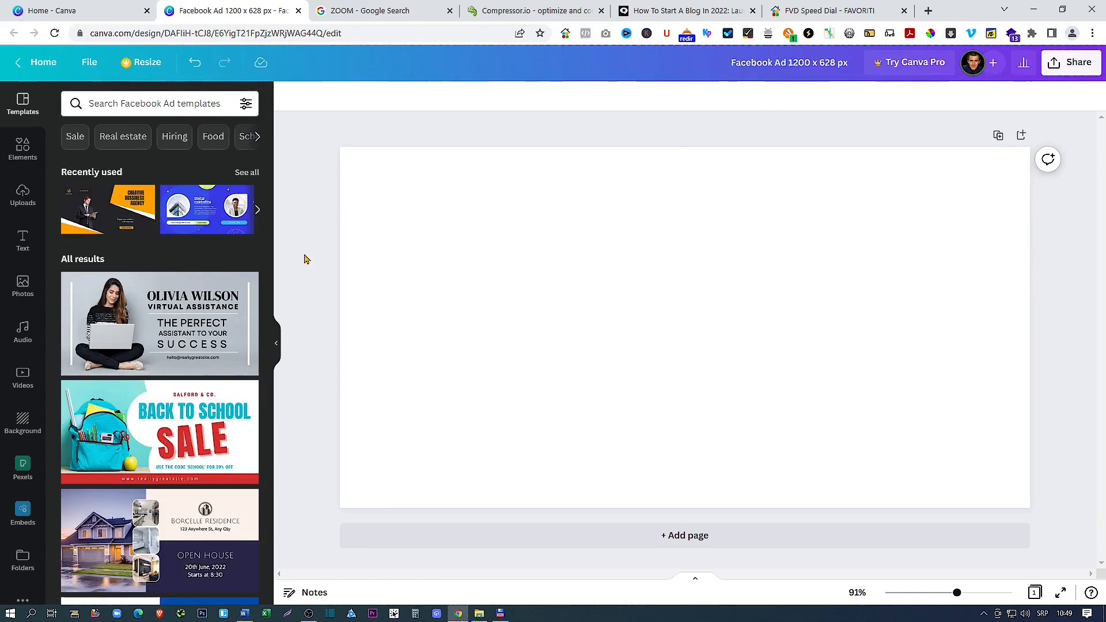
Switch to the Google Images results for ZOOM and look through them
key("ctrl+Tab")
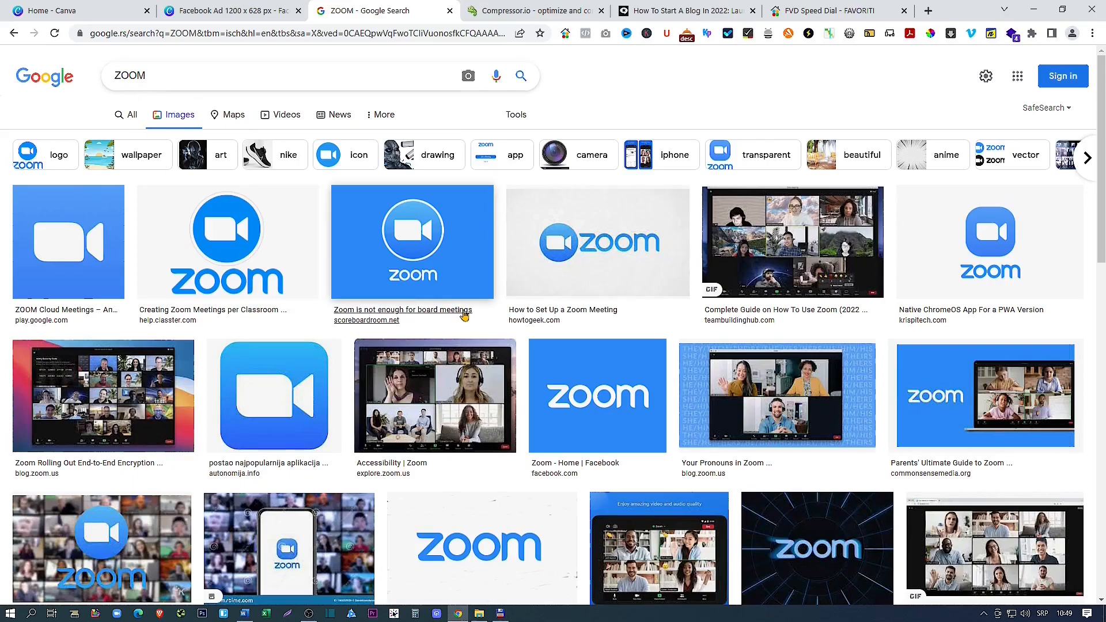
scroll(462, 314, "down", 5)
scroll(464, 314, "up", 5)
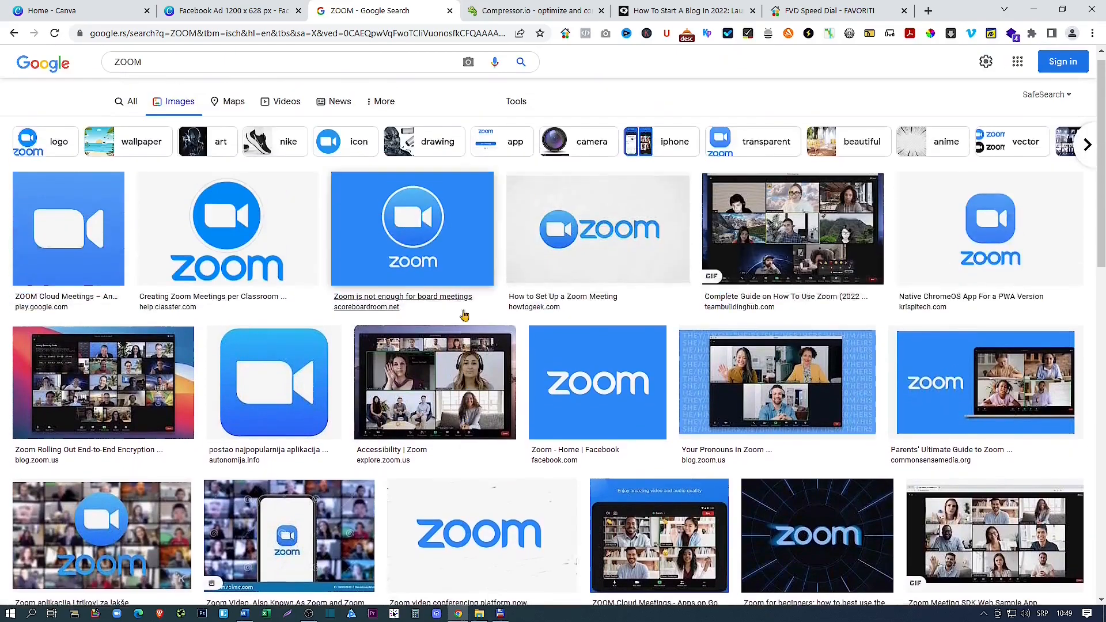
Try the Creative Commons licenses usage-rights filter on the ZOOM images, and reset the filter to all
left_click(516, 116)
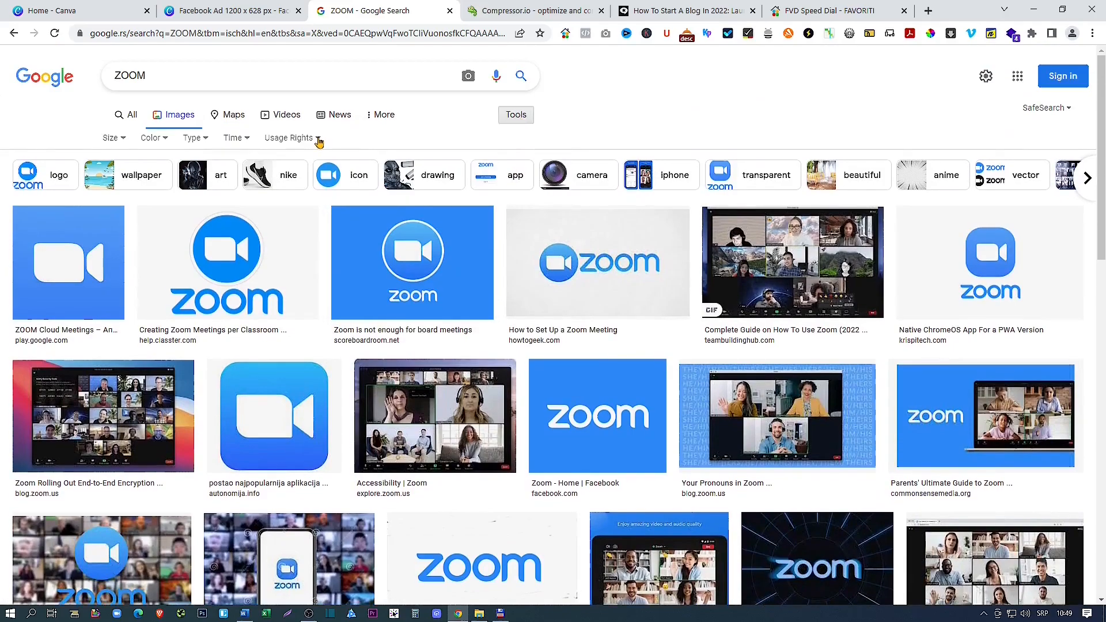
left_click(318, 140)
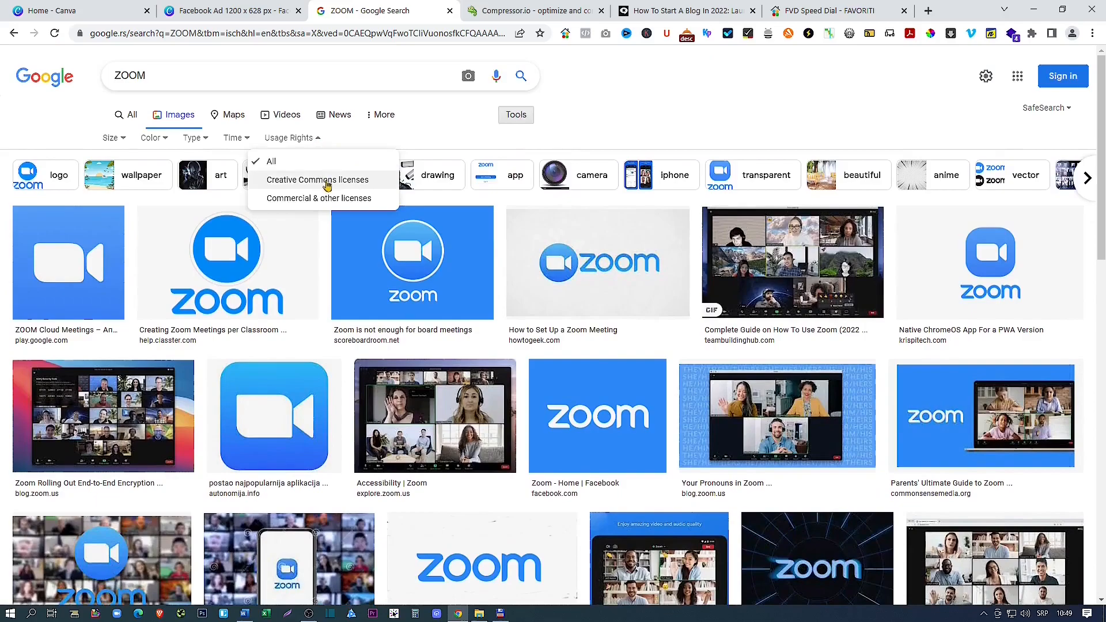
left_click(368, 187)
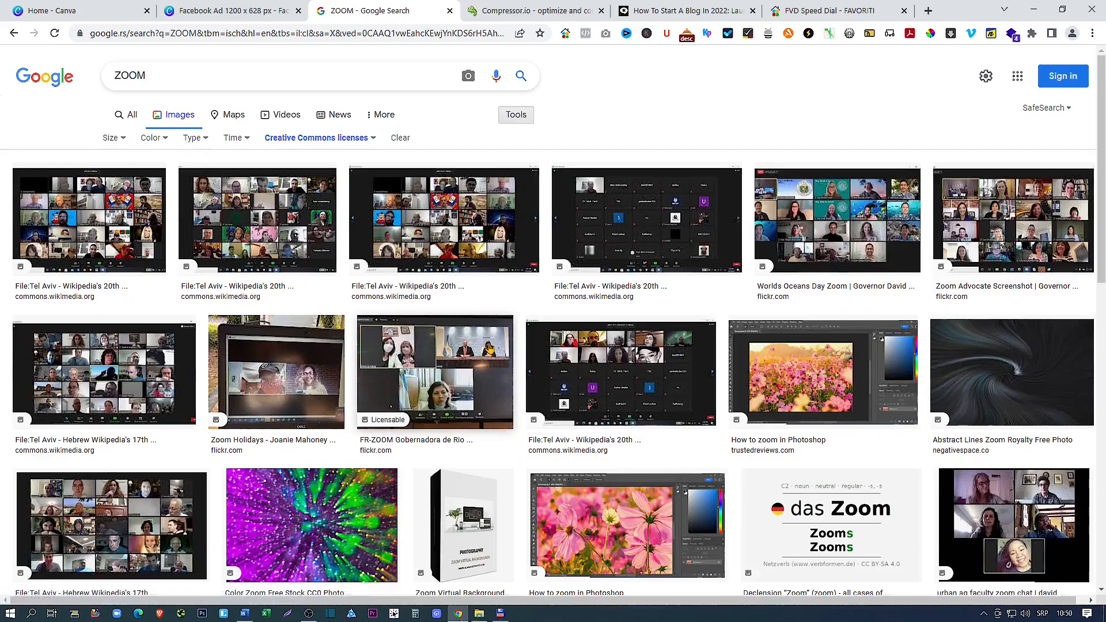
left_click(370, 137)
left_click(326, 159)
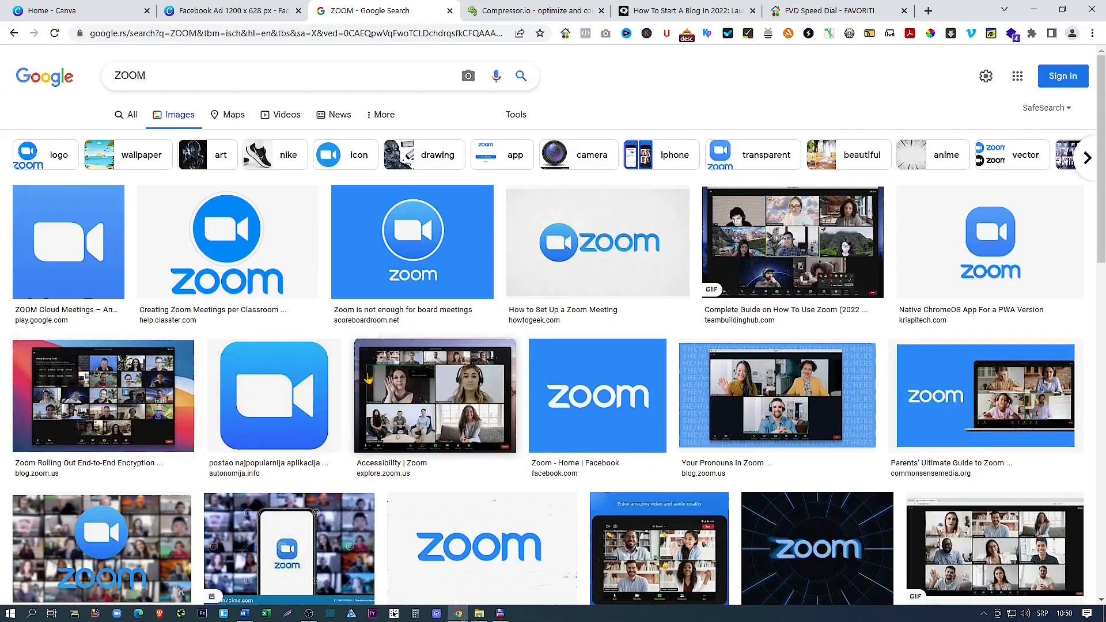
Limit the ZOOM image results to usage rights with Creative Commons licenses
left_click(515, 114)
left_click(316, 140)
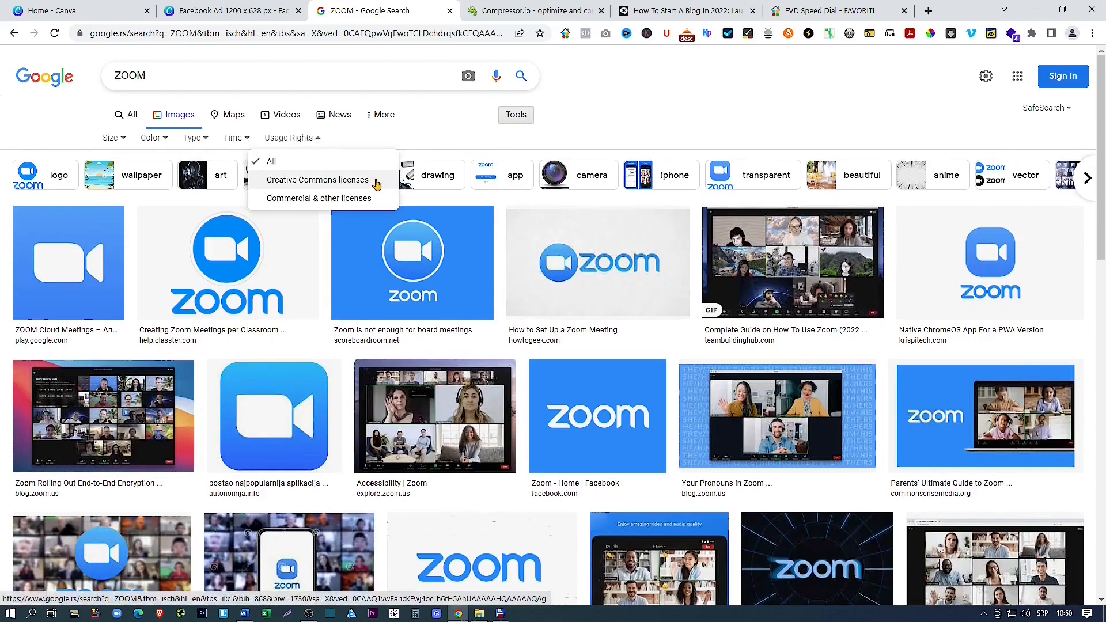
left_click(376, 181)
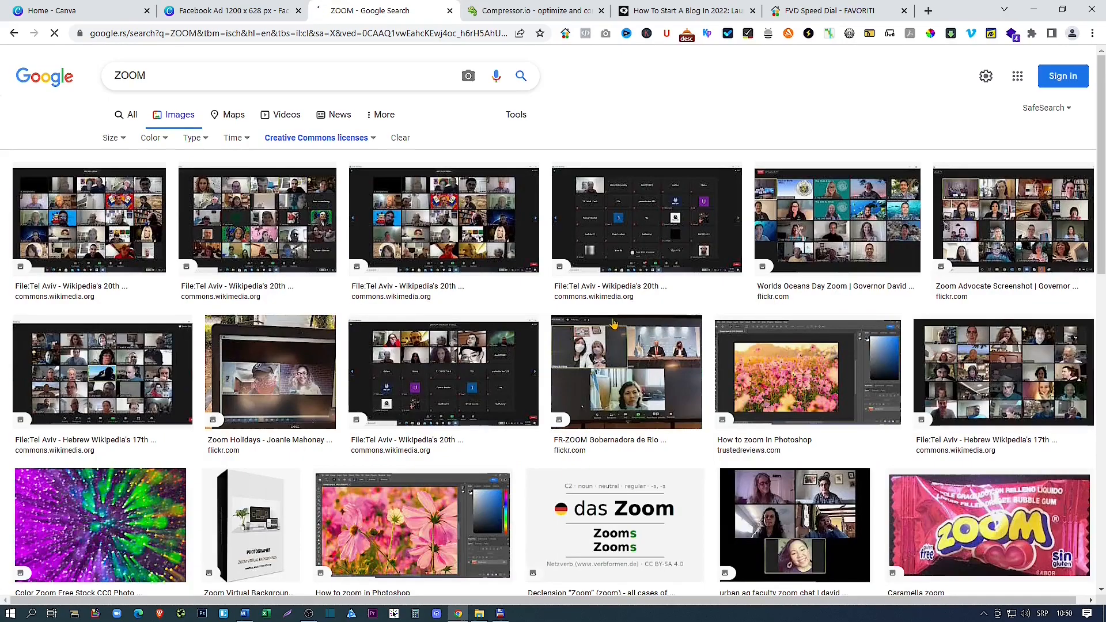
Find the "Powered by Zoom" logo from Flickr among the filtered images and save the image to the computer
scroll(614, 324, "down", 7)
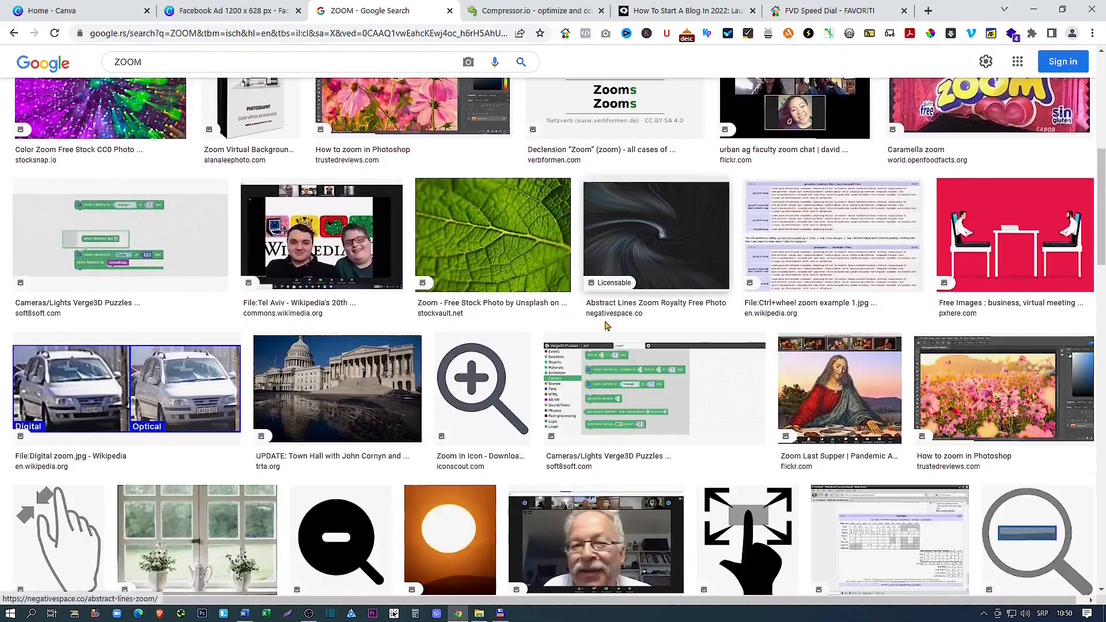
scroll(576, 324, "down", 4)
scroll(546, 325, "down", 4)
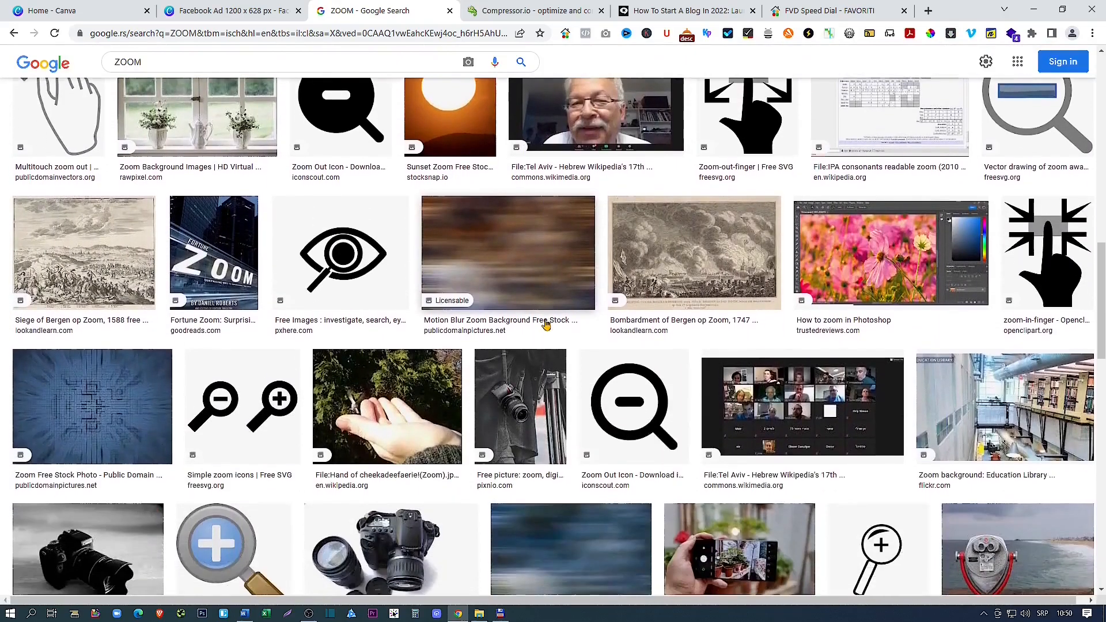
scroll(546, 325, "down", 6)
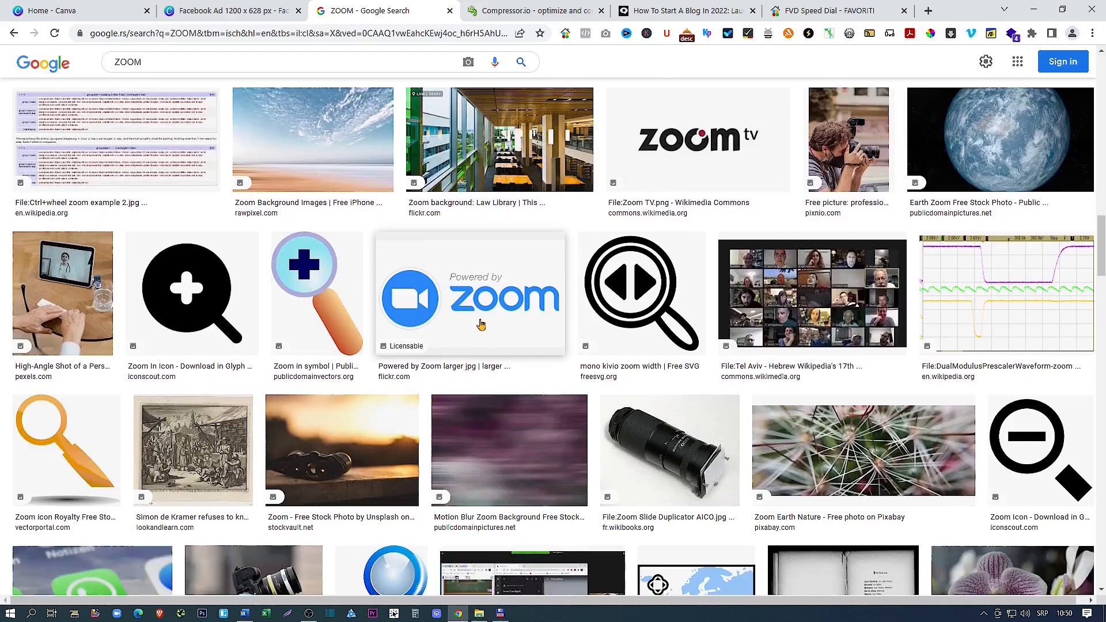
left_click(481, 324)
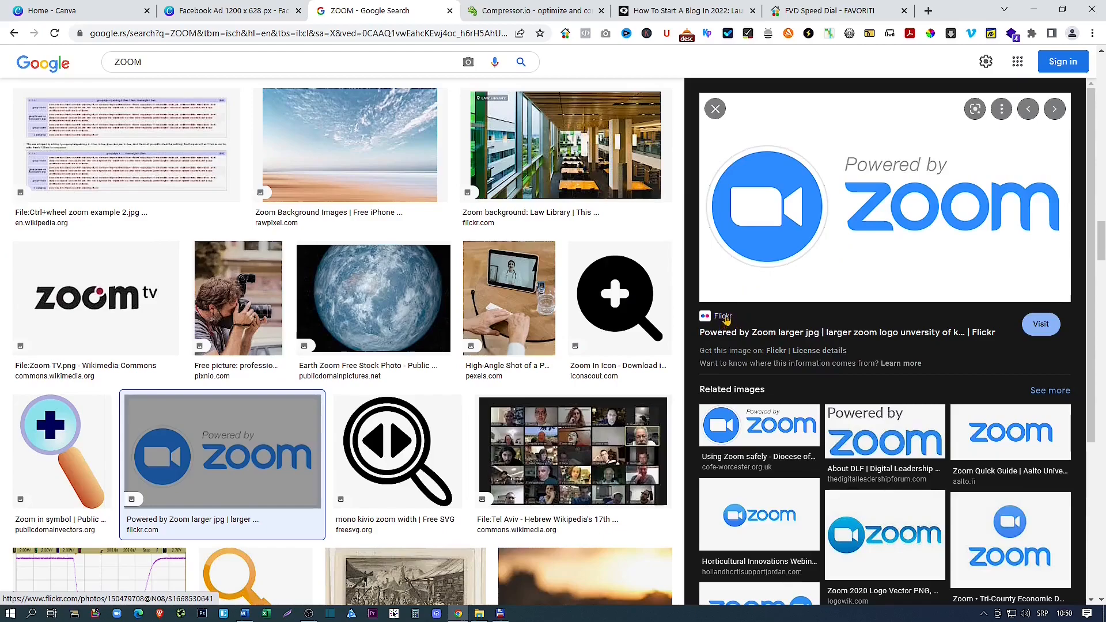
right_click(845, 256)
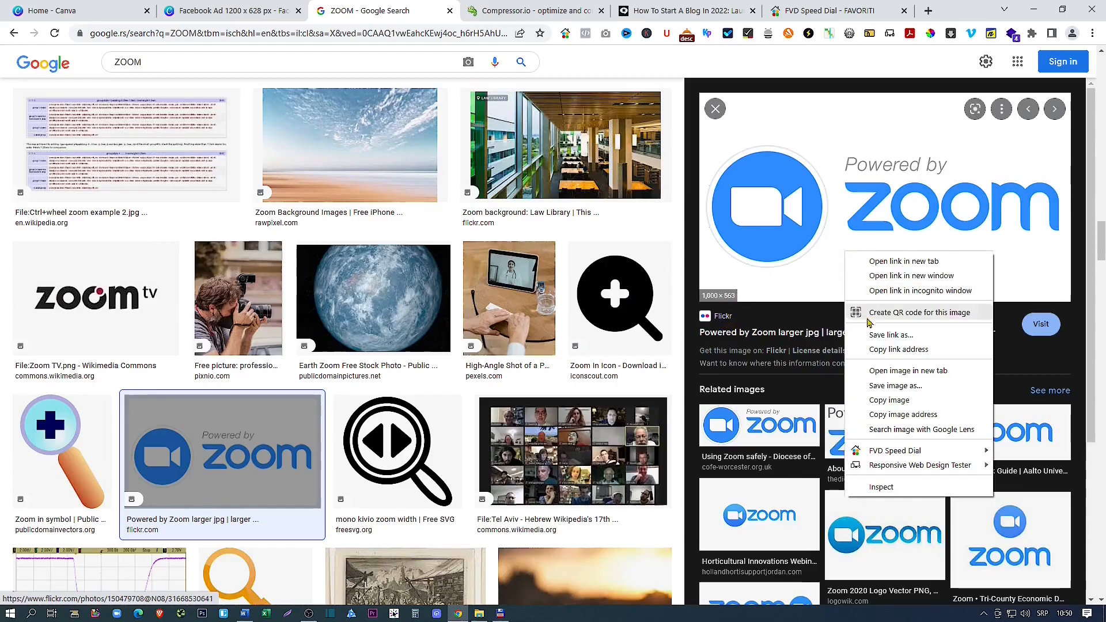
left_click(934, 391)
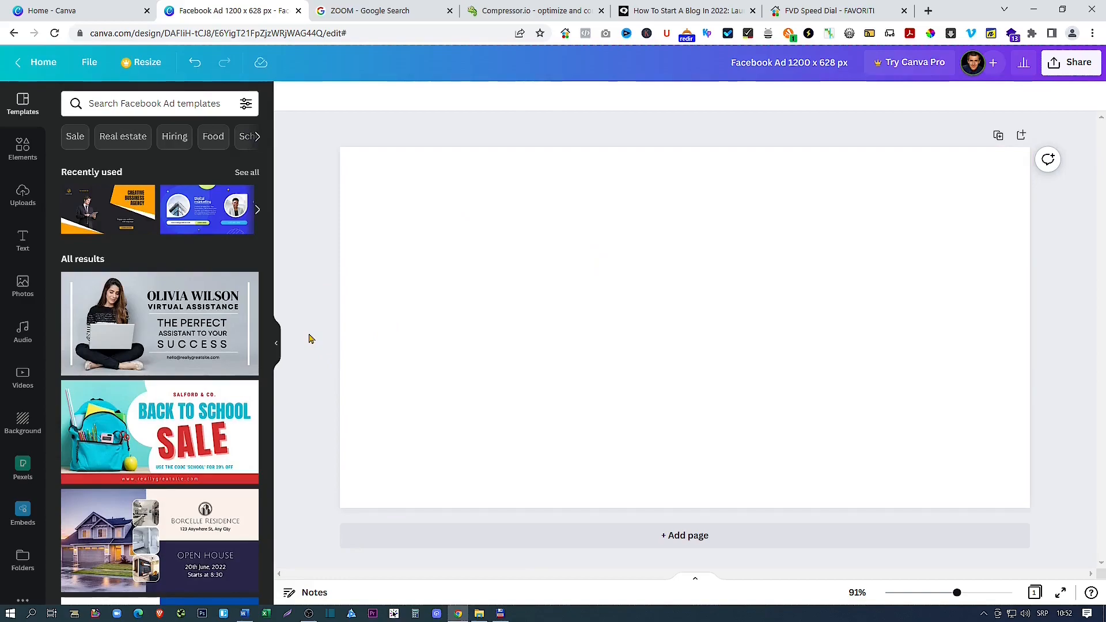
left_click(25, 203)
left_click(187, 139)
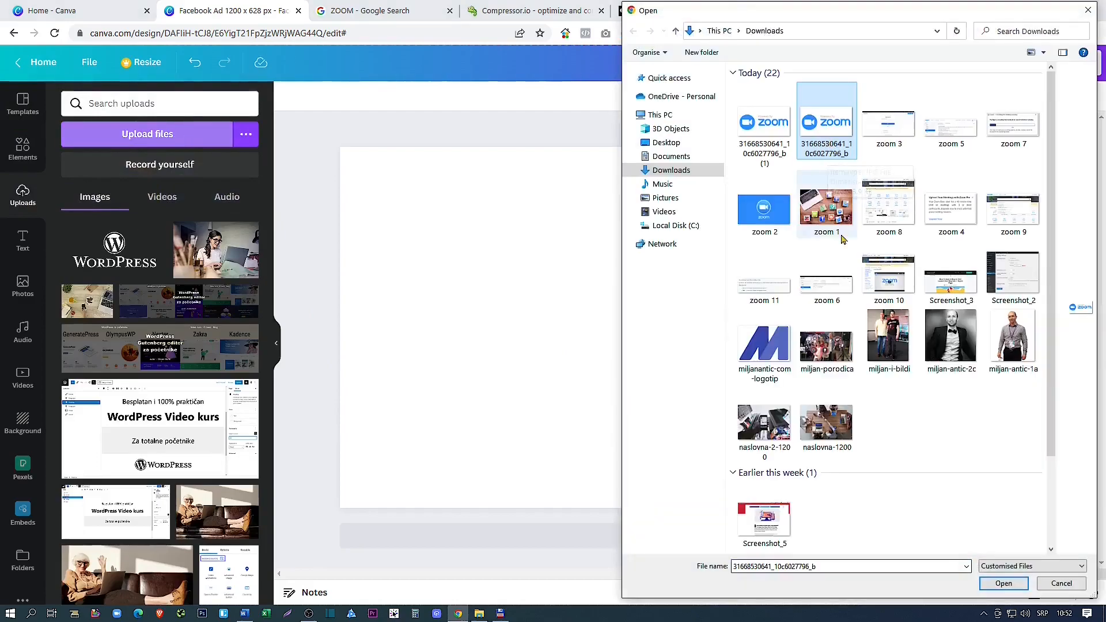
left_click(1003, 583)
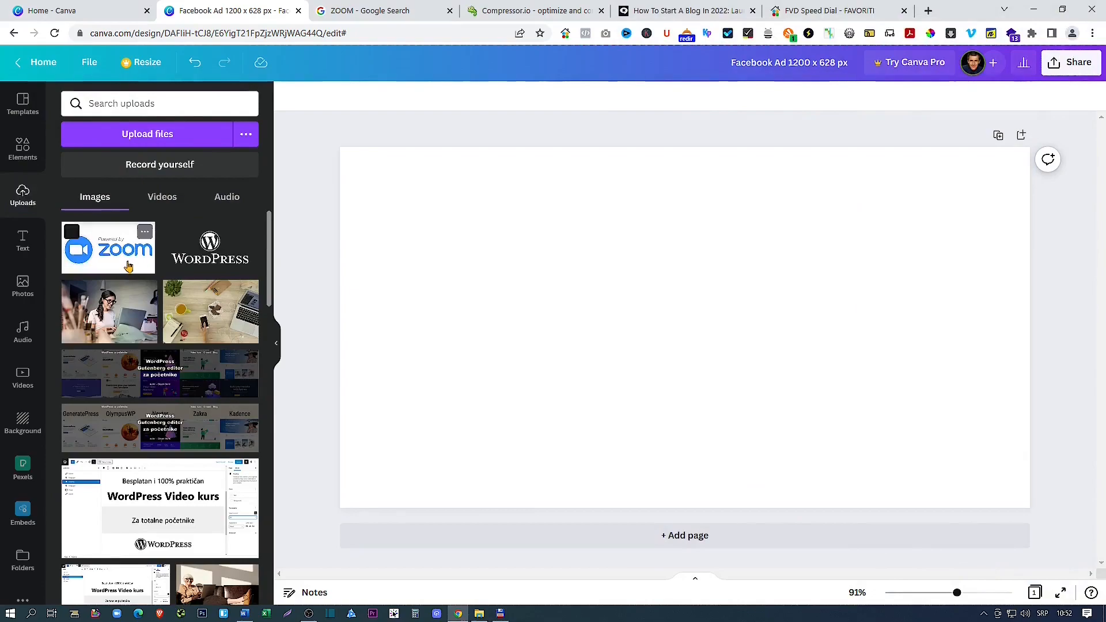
left_click(128, 265)
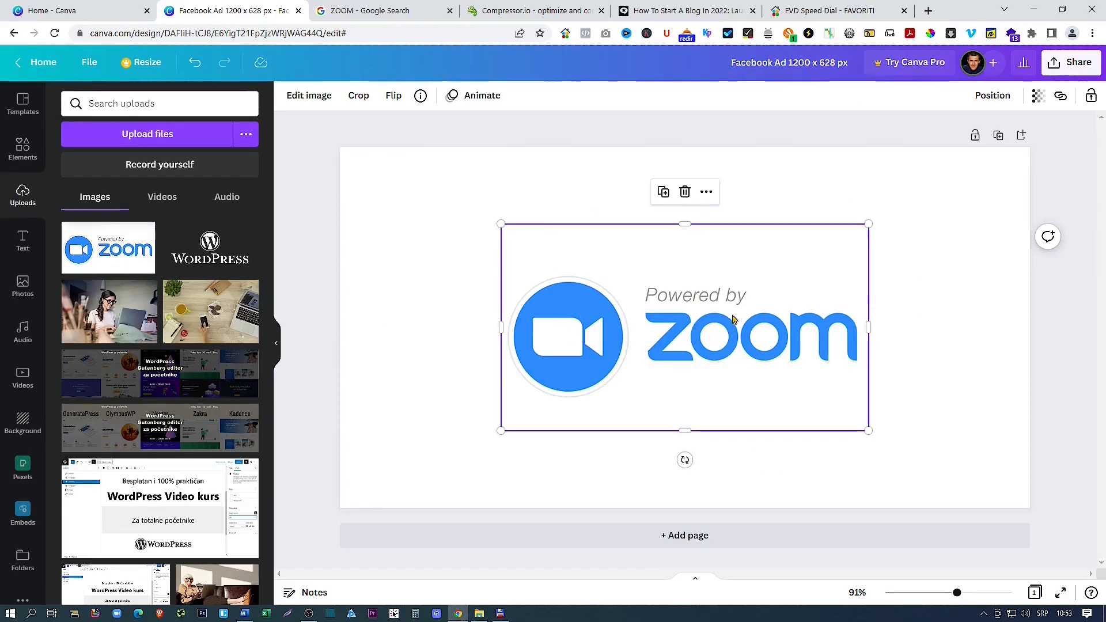
Align the Zoom logo with the page's top and left margin guides and enlarge it to about 892 × 502
left_click_drag(724, 333, 601, 288)
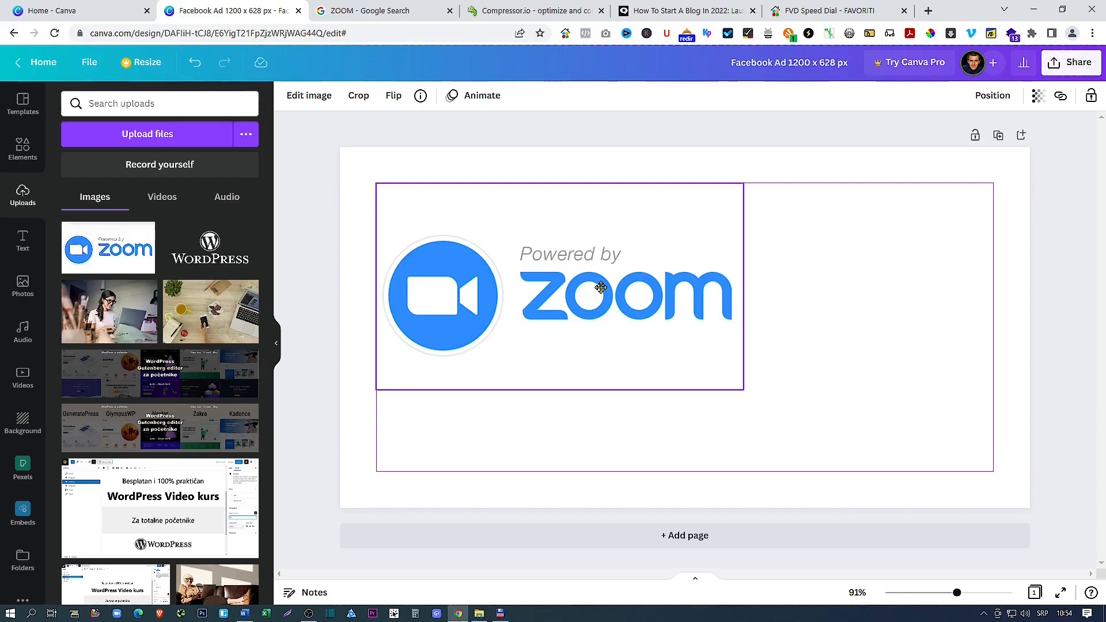
left_click_drag(601, 288, 562, 272)
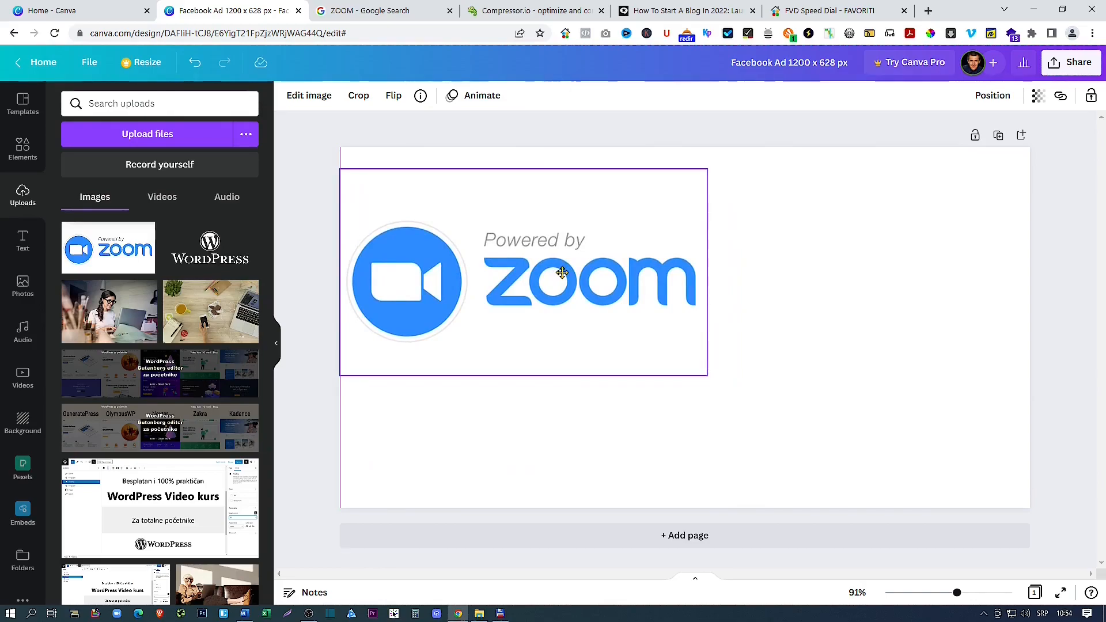
left_click_drag(562, 272, 599, 288)
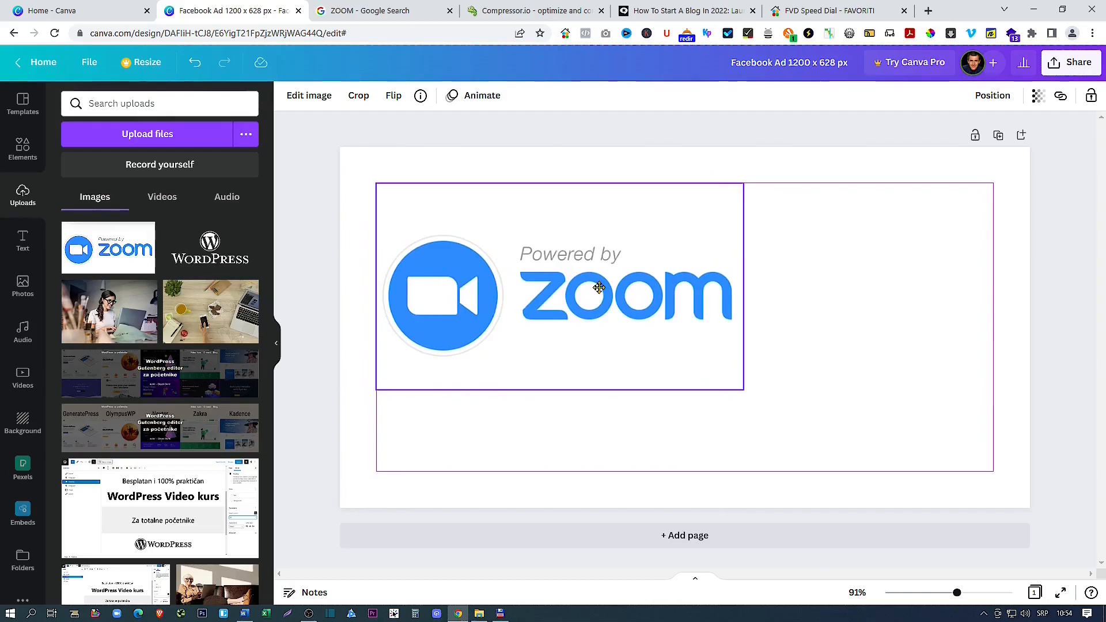
left_click_drag(599, 287, 599, 287)
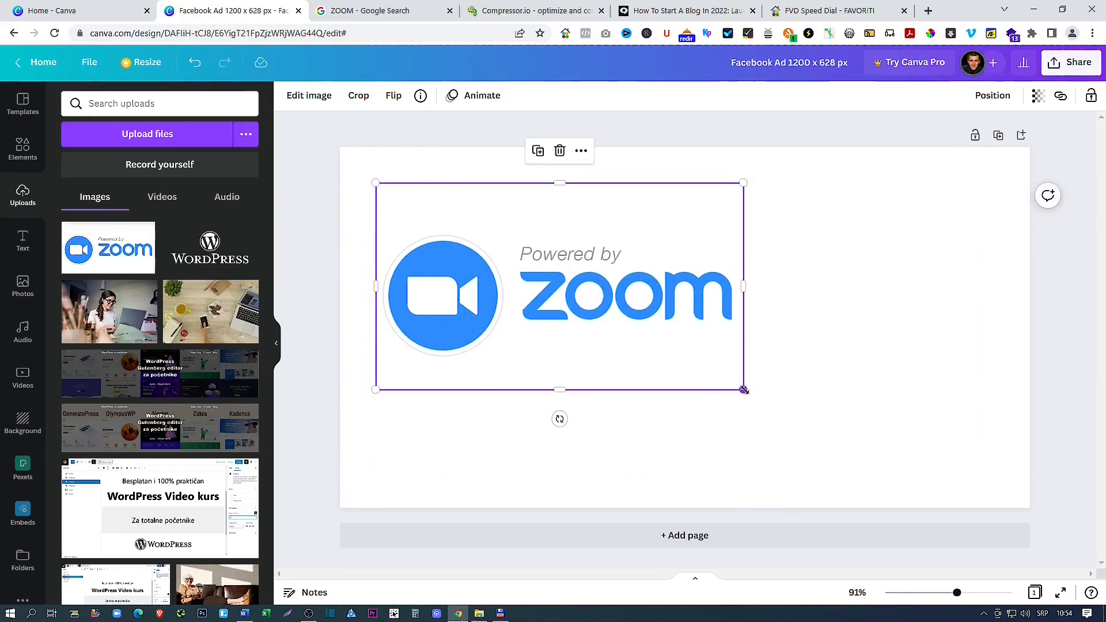
left_click_drag(744, 390, 905, 448)
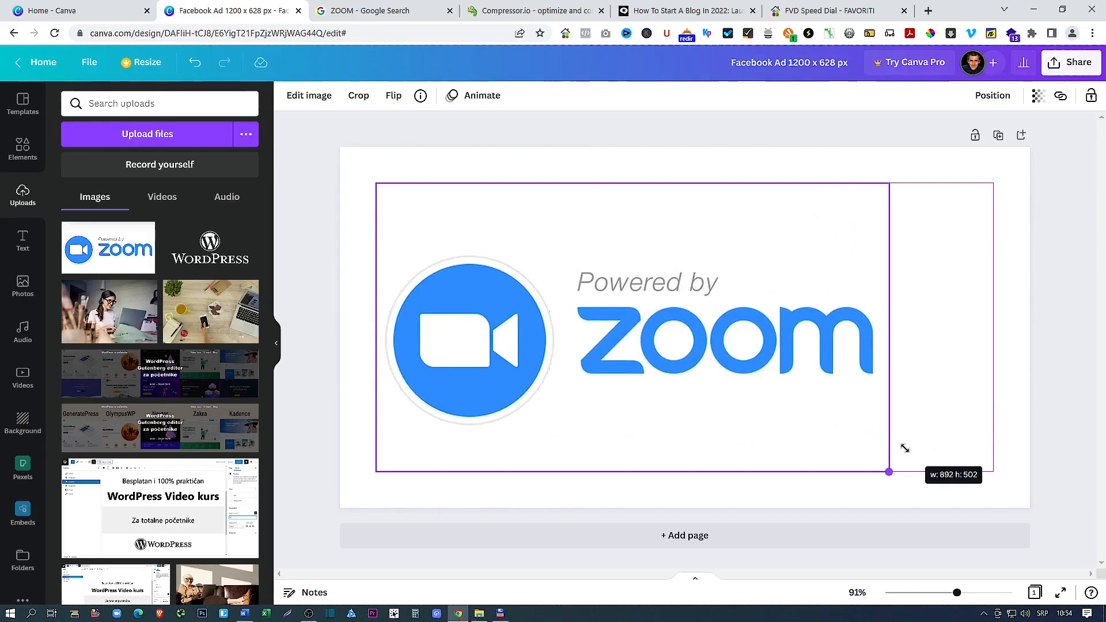
left_click_drag(905, 448, 905, 448)
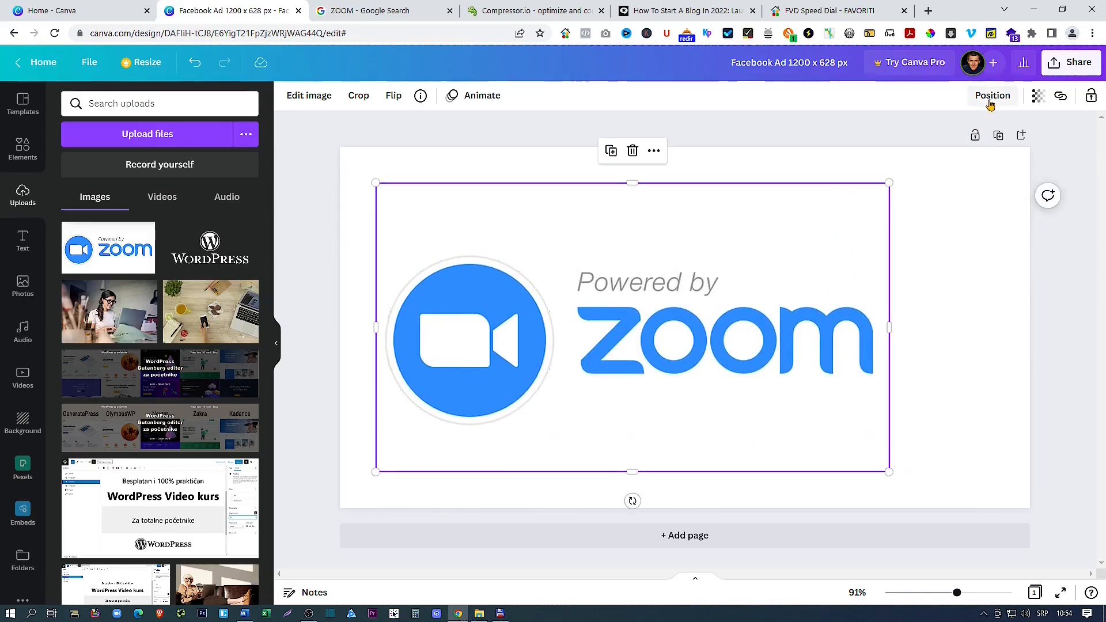
Center the enlarged Zoom logo horizontally on the page
left_click(992, 96)
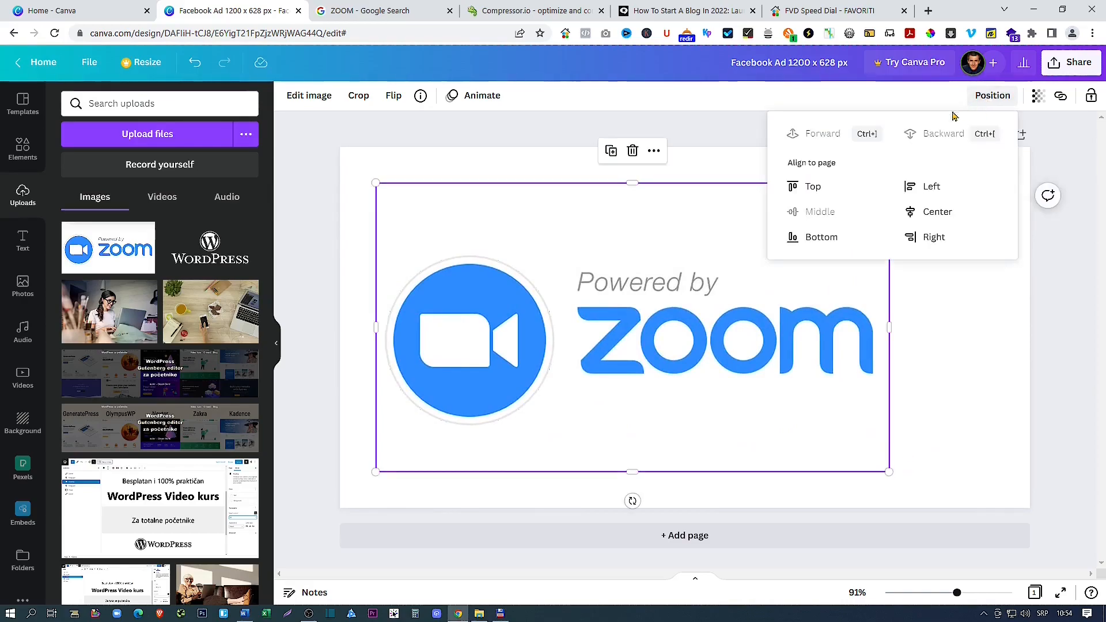
left_click(934, 213)
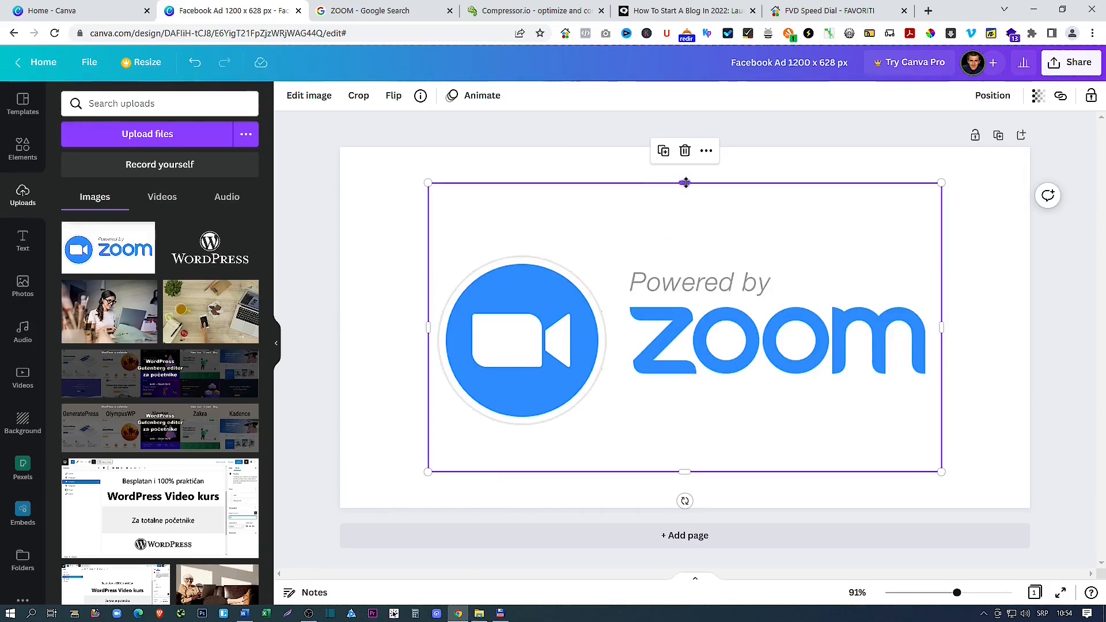
Crop the empty space off the Zoom logo image's top, bottom and right edges
left_click_drag(685, 182, 683, 239)
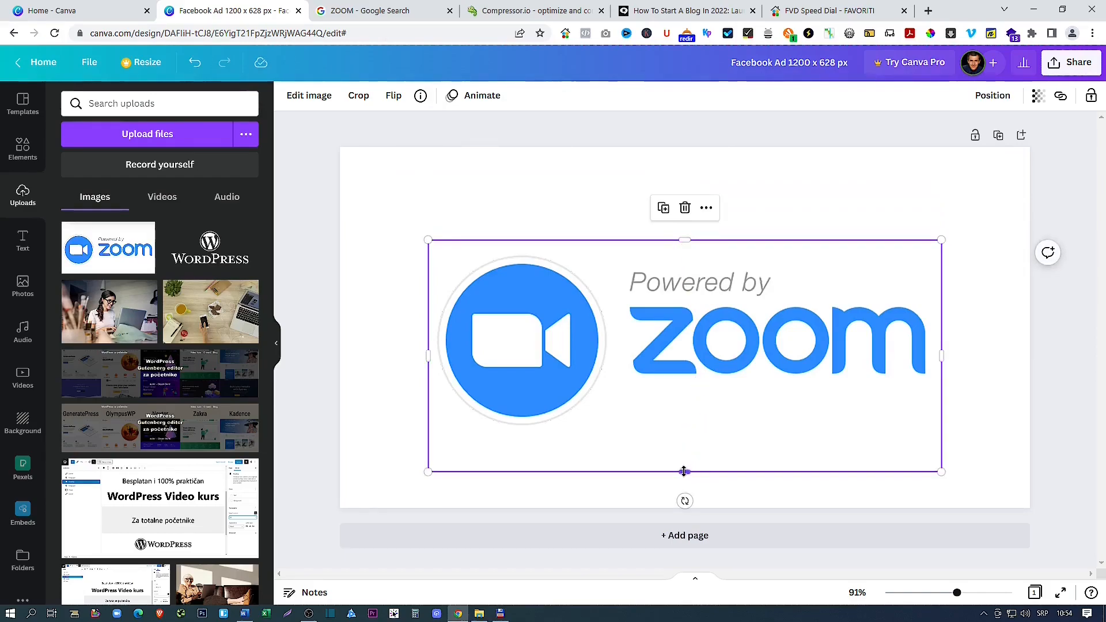
left_click_drag(684, 472, 684, 433)
left_click_drag(941, 334, 938, 335)
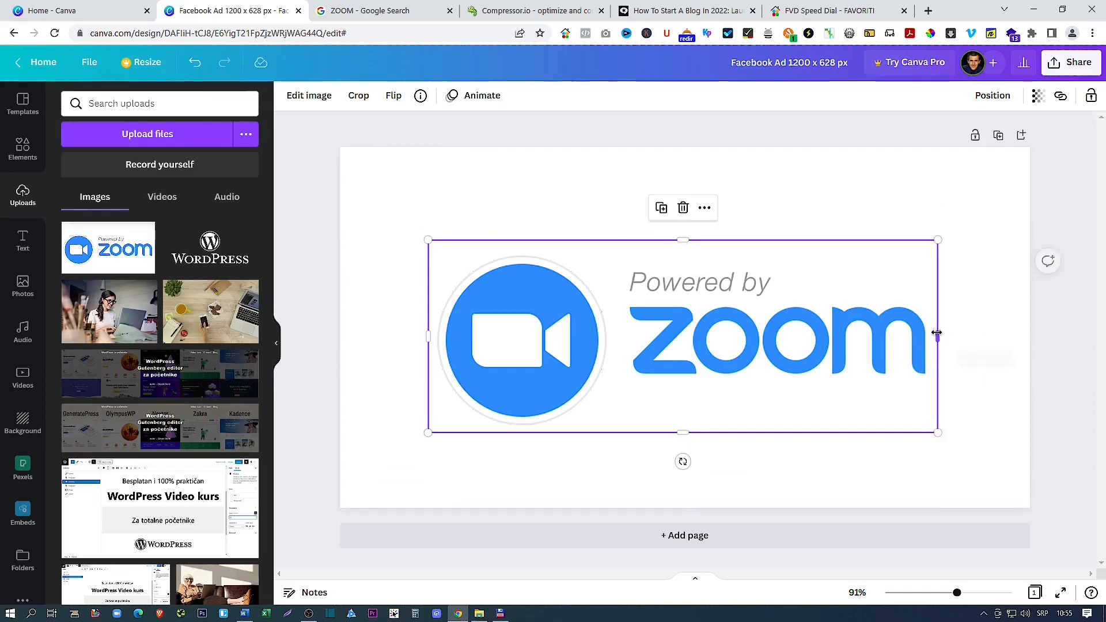
Move the cropped Zoom logo to the top-left margin corner, enlarge it to the page's margin width, and center it vertically on the page
left_click_drag(690, 334, 638, 273)
left_click_drag(886, 376, 993, 416)
left_click(991, 95)
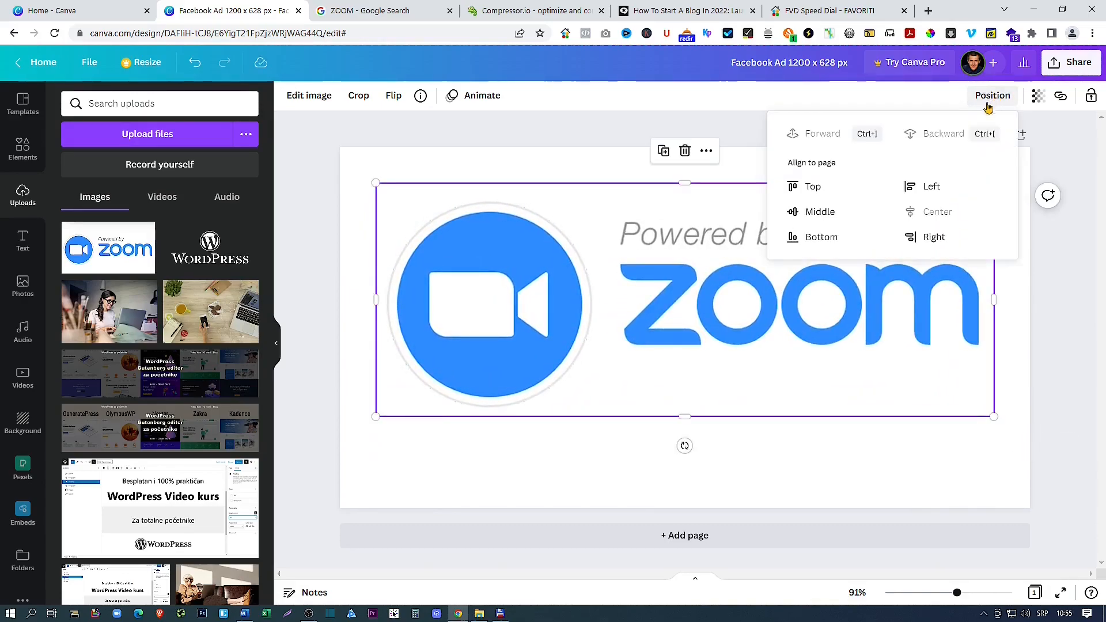
left_click(825, 212)
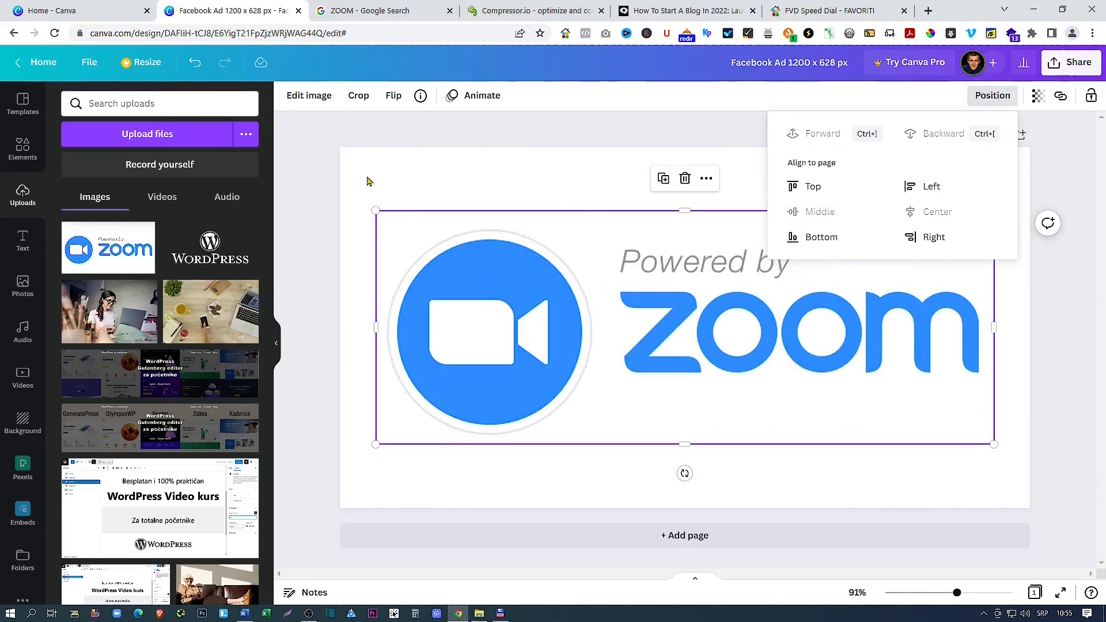
left_click(313, 173)
left_click(312, 173)
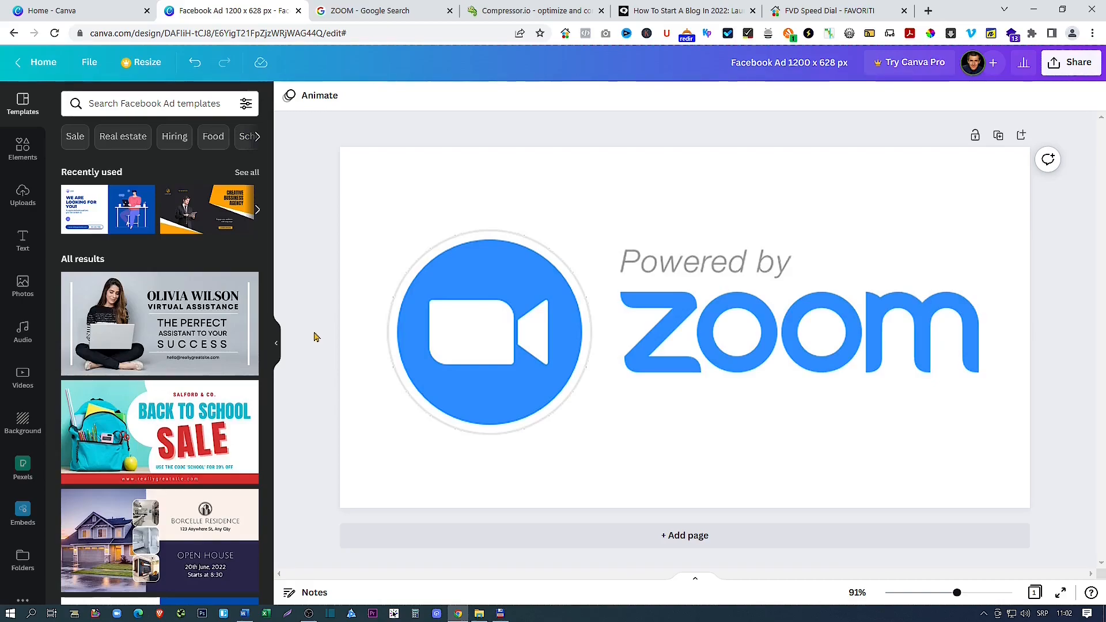
Add a square shape and stretch it from the top-left corner to cover the entire page
left_click(22, 148)
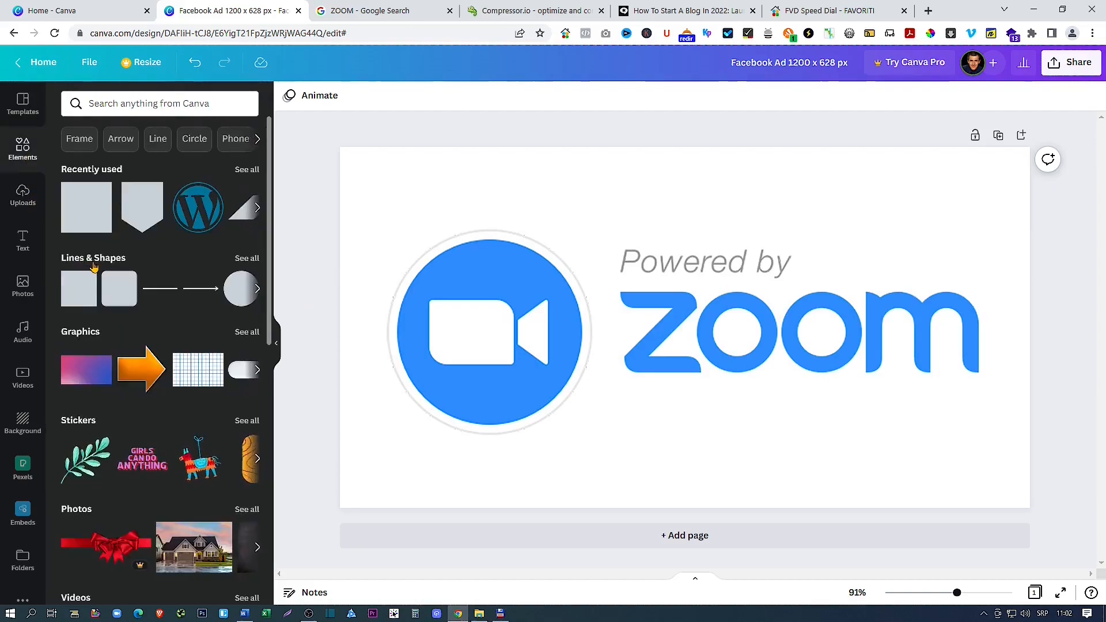
left_click(86, 262)
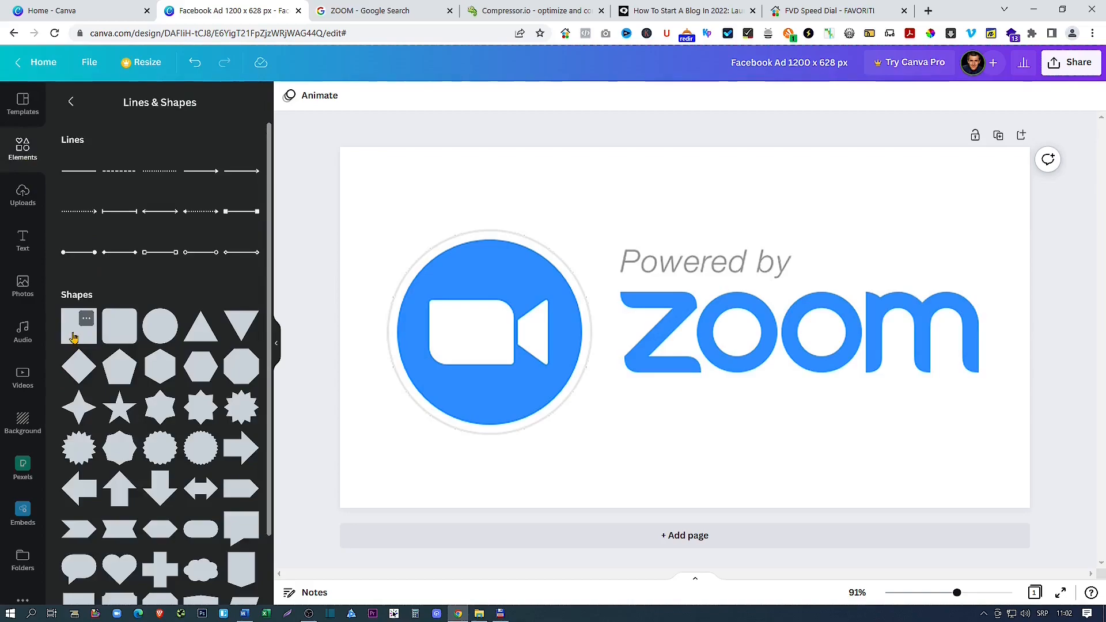
left_click(73, 338)
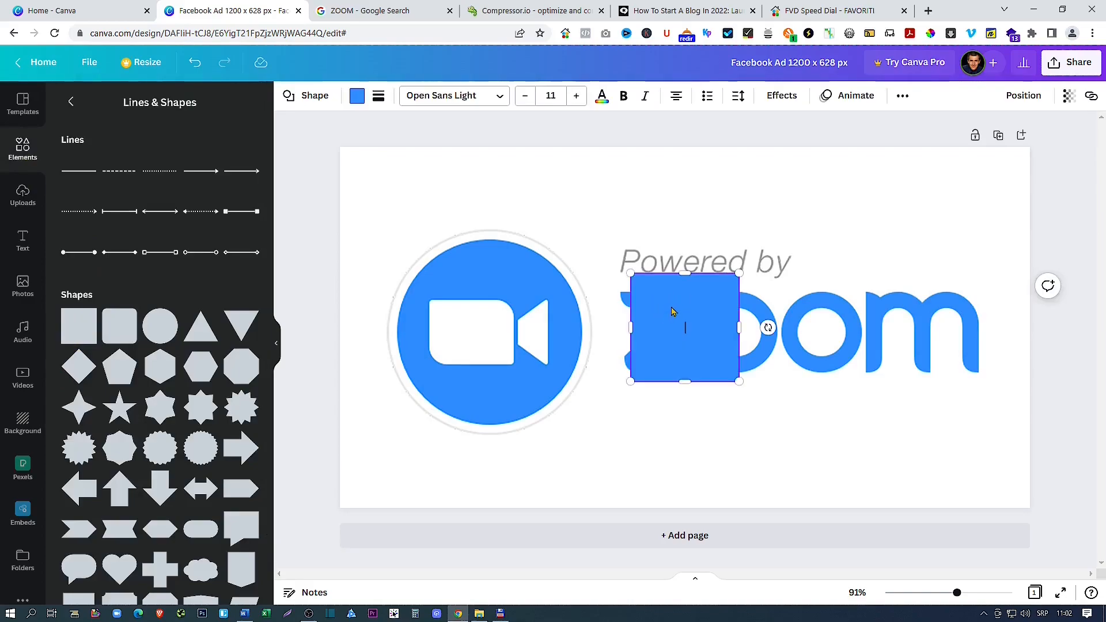
left_click_drag(708, 346, 415, 211)
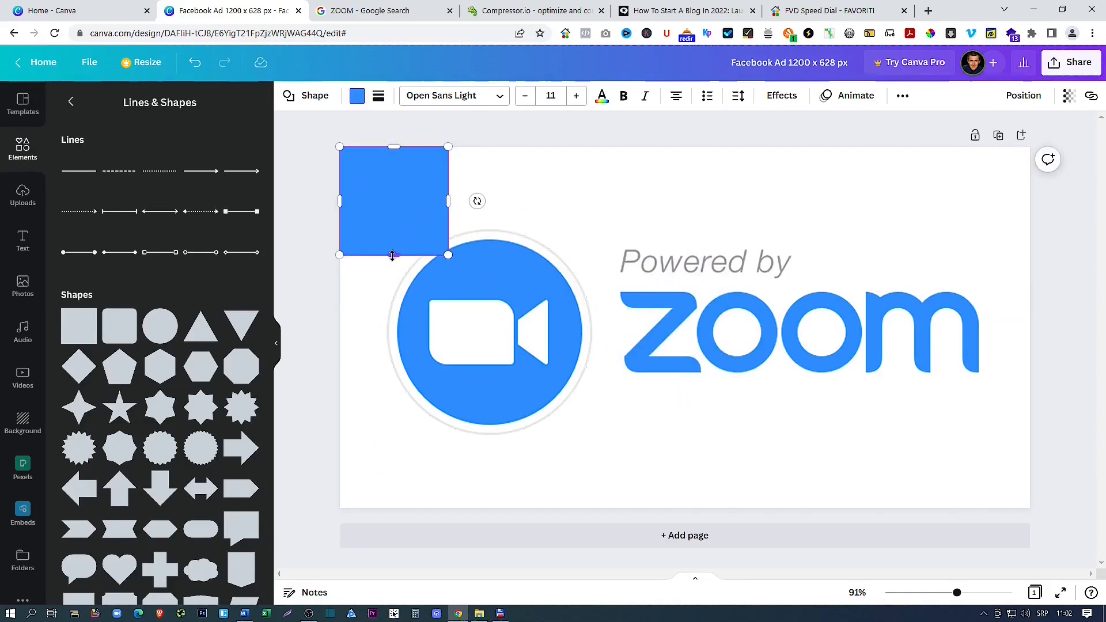
left_click_drag(392, 256, 395, 507)
left_click_drag(448, 327, 1031, 323)
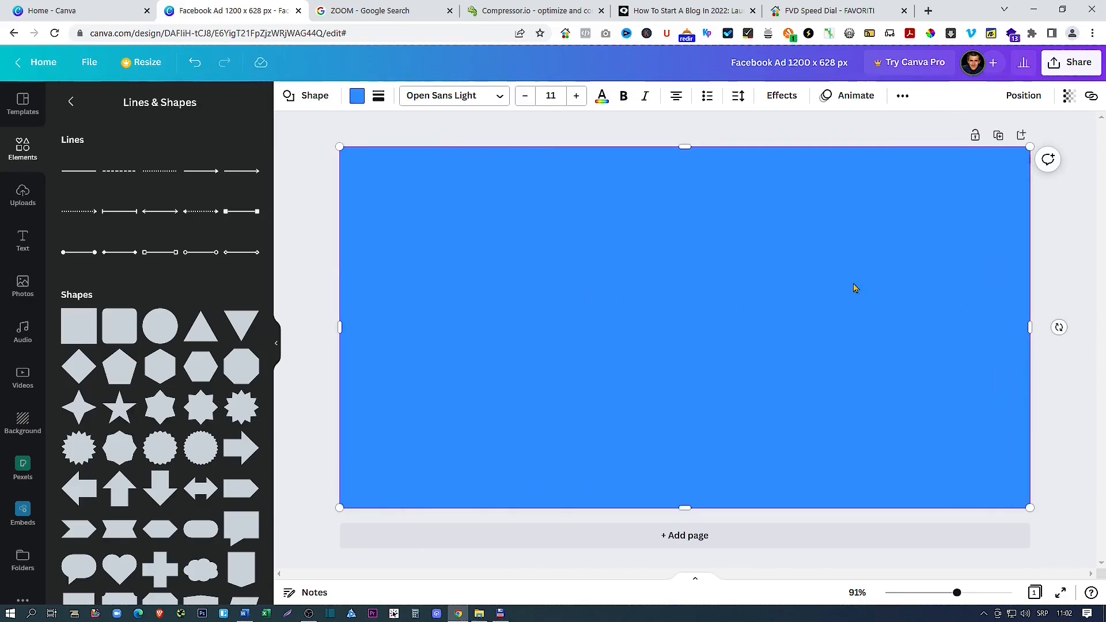
Lower the covering rectangle's transparency value to about 30 so the logo shows through
left_click(1068, 98)
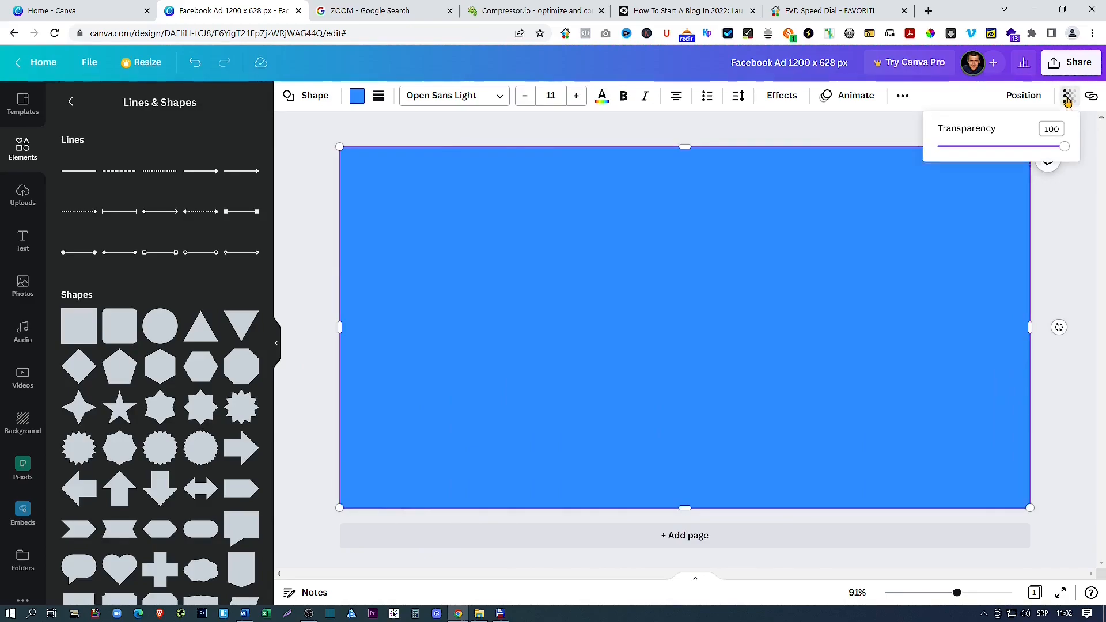
left_click_drag(1064, 147, 979, 150)
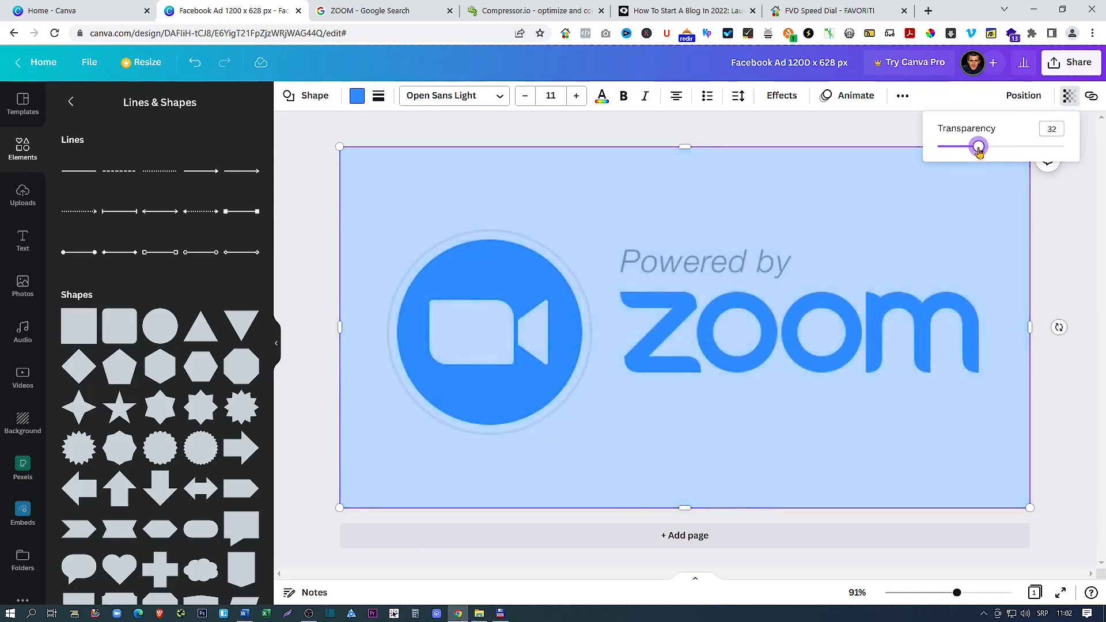
left_click_drag(979, 150, 976, 150)
left_click(307, 275)
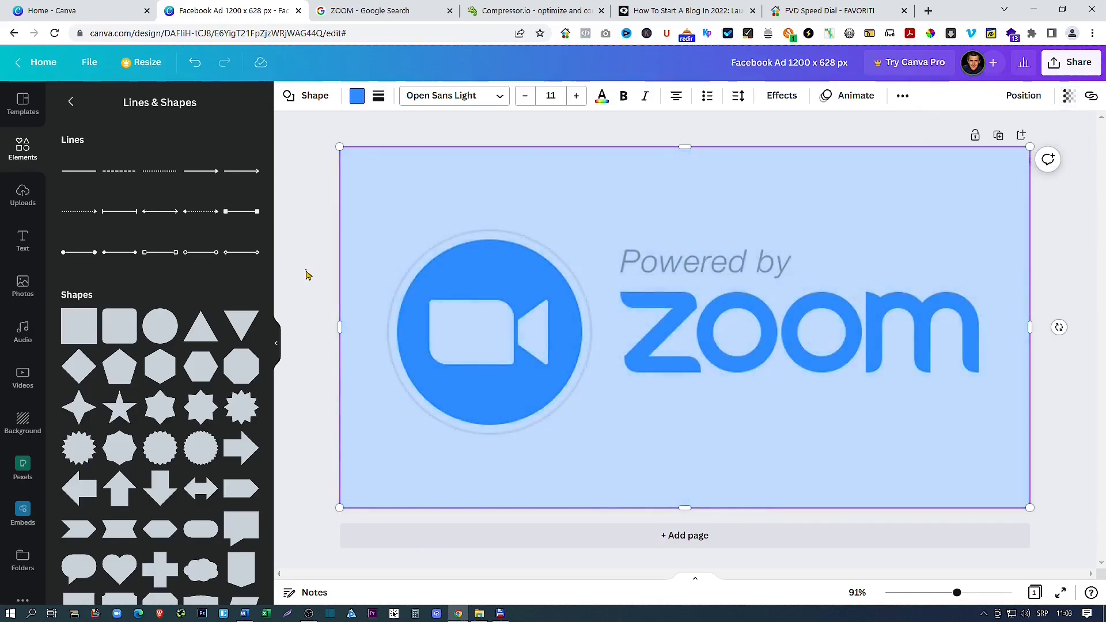
left_click(307, 274)
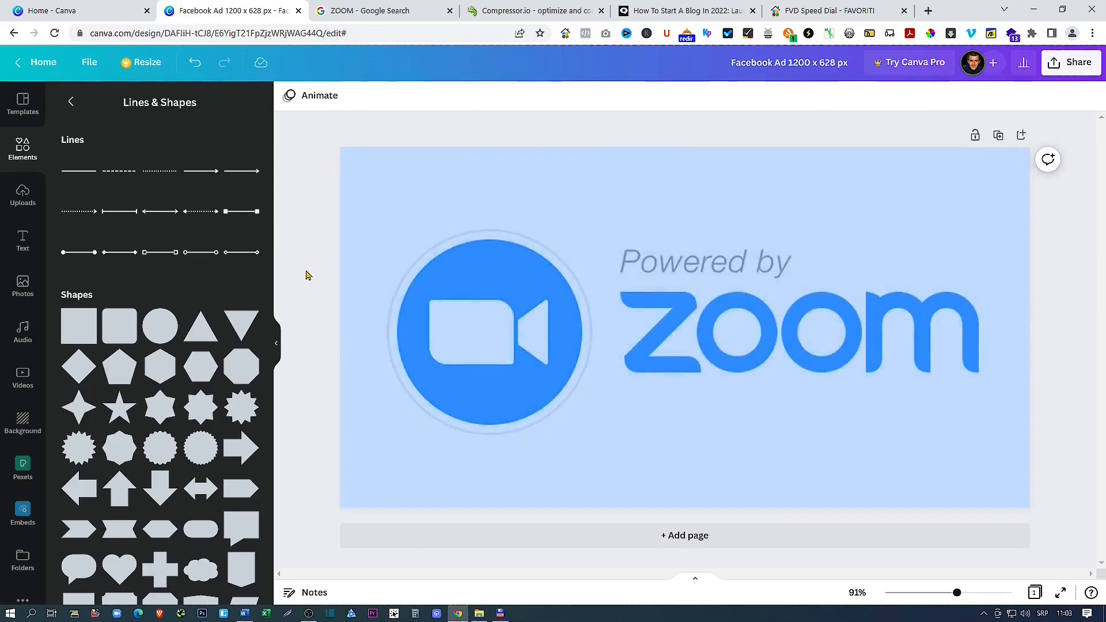
Change the semi-transparent overlay's fill color to #5569BF
left_click(378, 215)
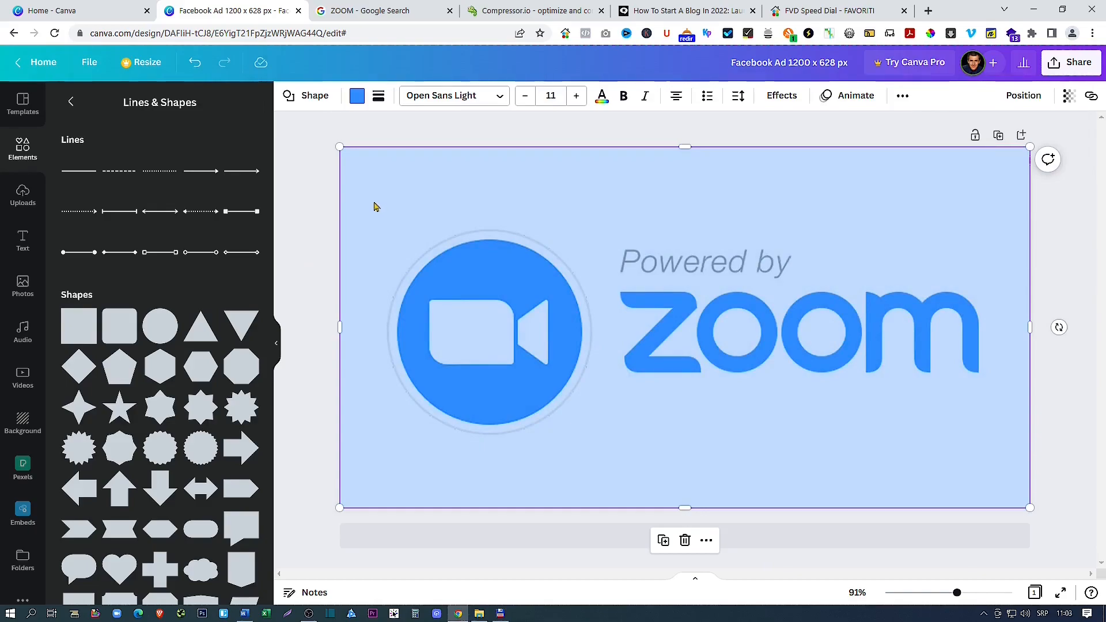
left_click(356, 96)
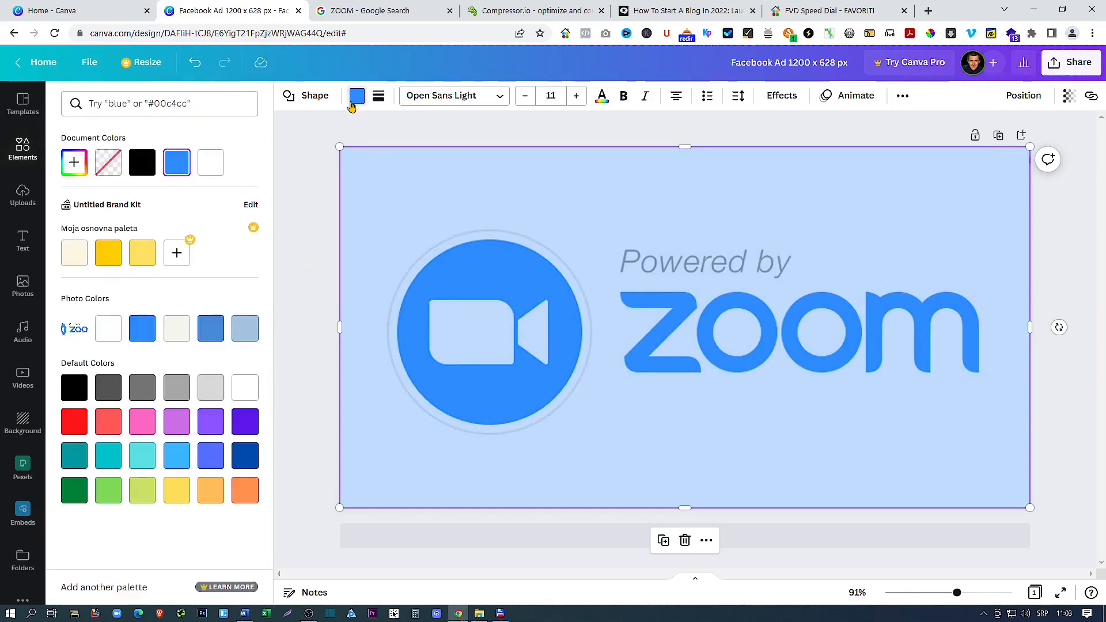
left_click(72, 164)
double_click(144, 292)
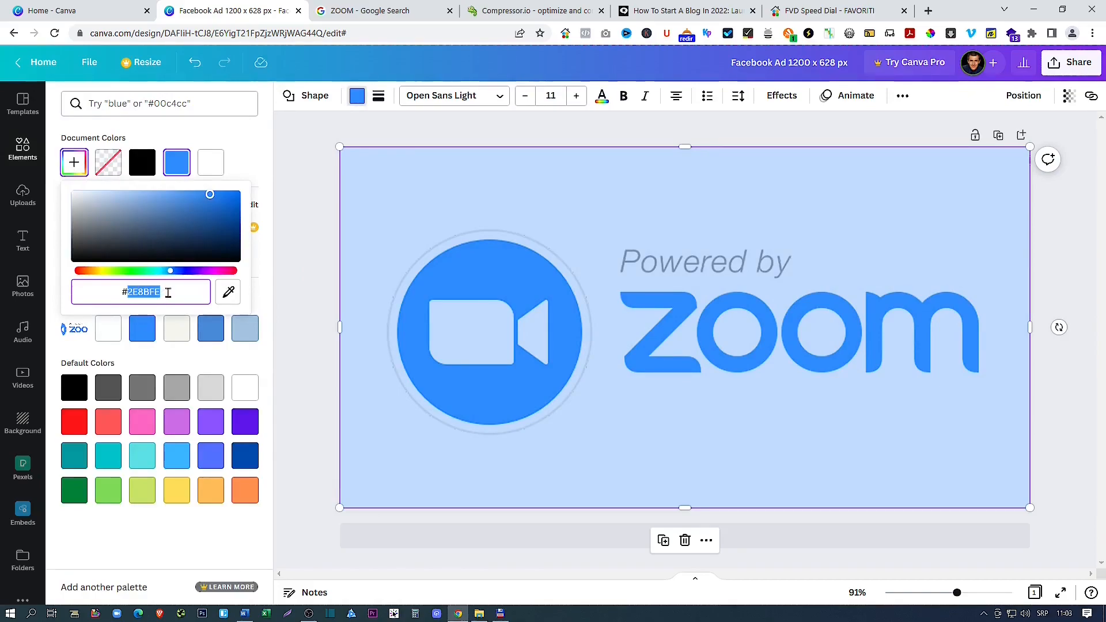
type("5569BF")
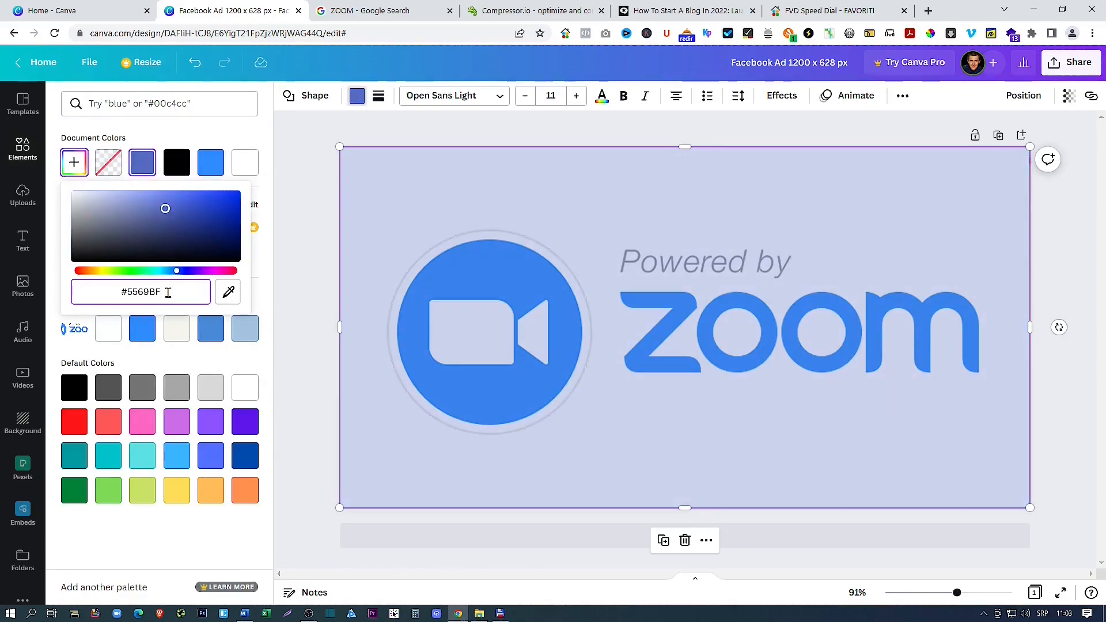
left_click(307, 235)
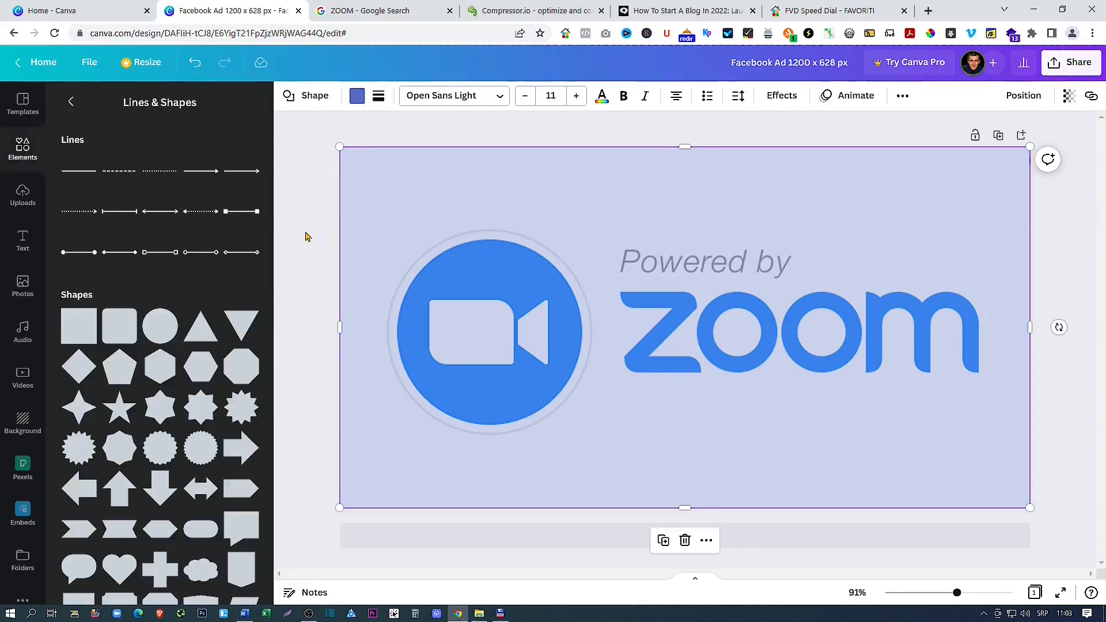
left_click(306, 236)
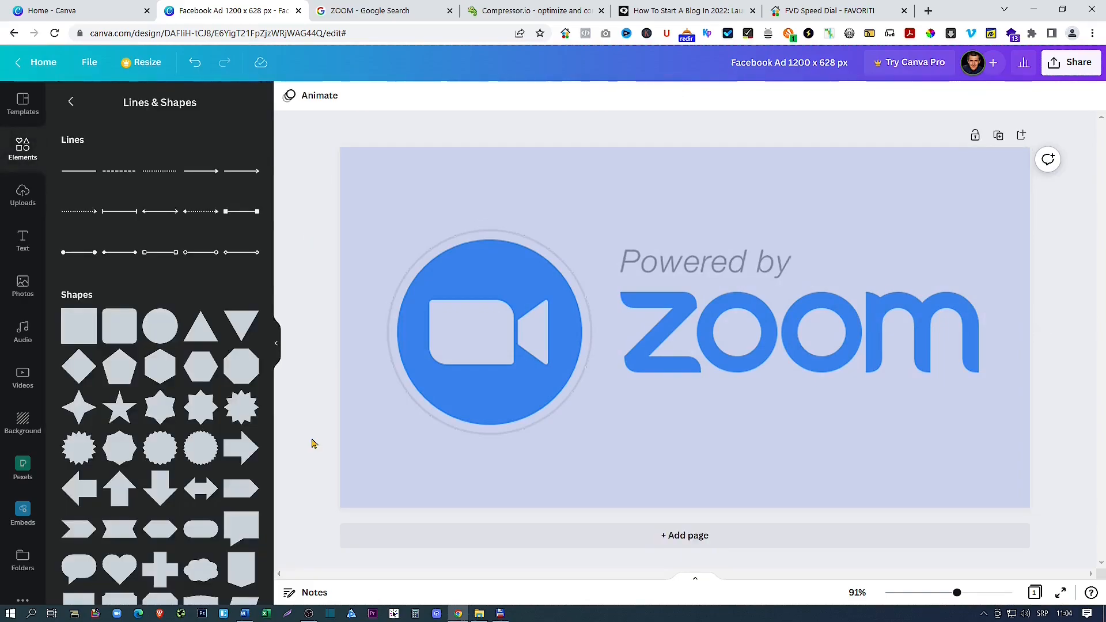
Add a second page and place the uploaded photo of the woman with a laptop on it
left_click(667, 536)
left_click(22, 195)
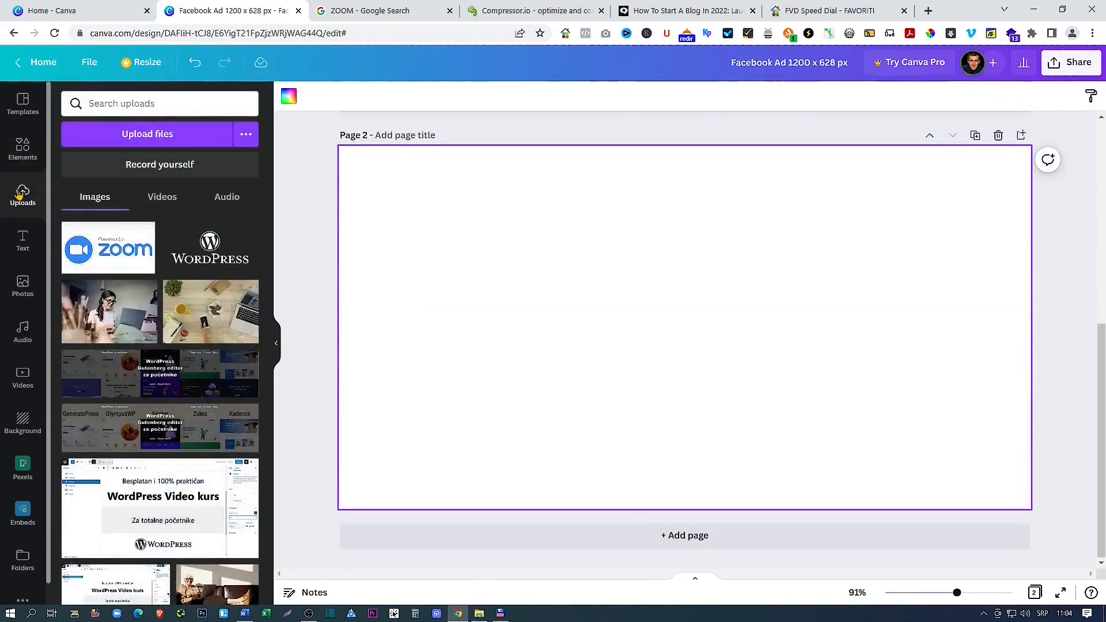
left_click(121, 320)
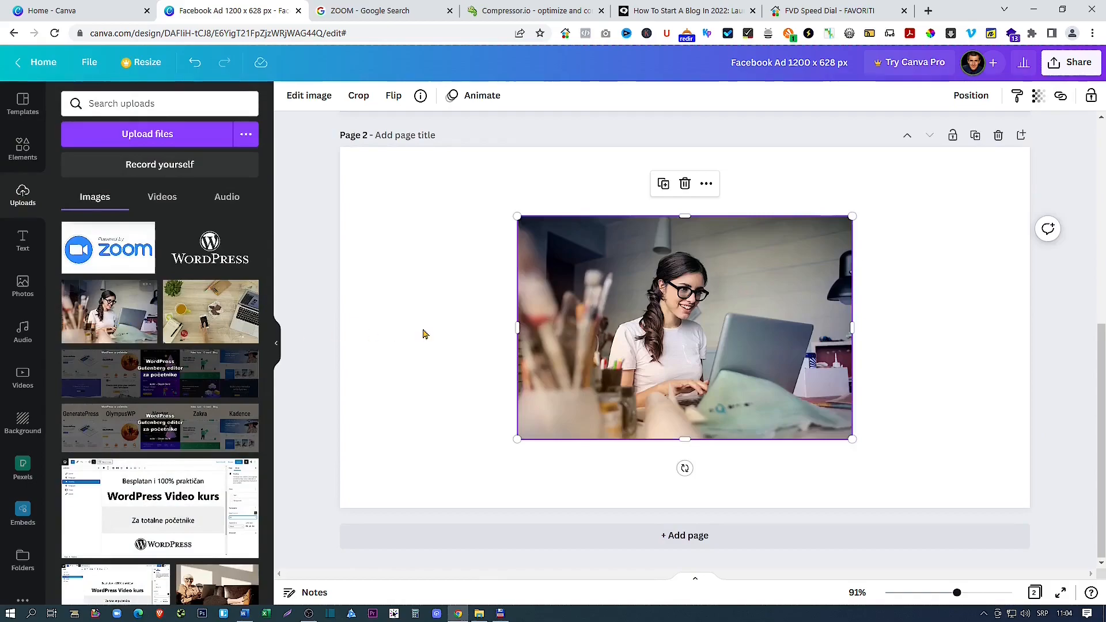
Align the photo with page 2's top-left corner and enlarge it to cover the entire page
left_click_drag(687, 337, 552, 303)
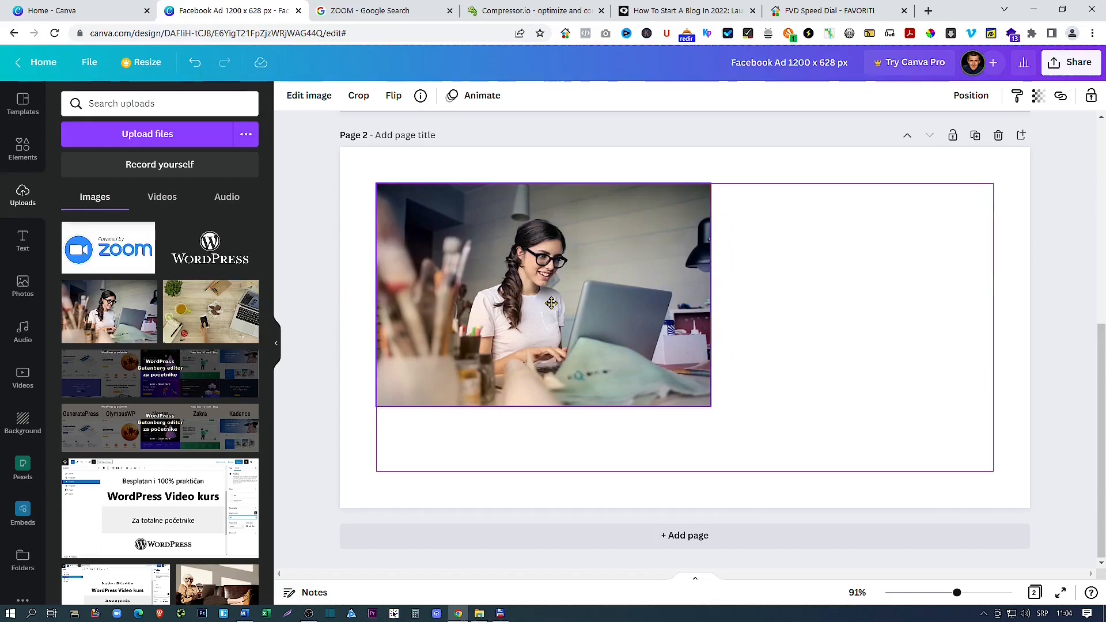
left_click_drag(551, 303, 511, 263)
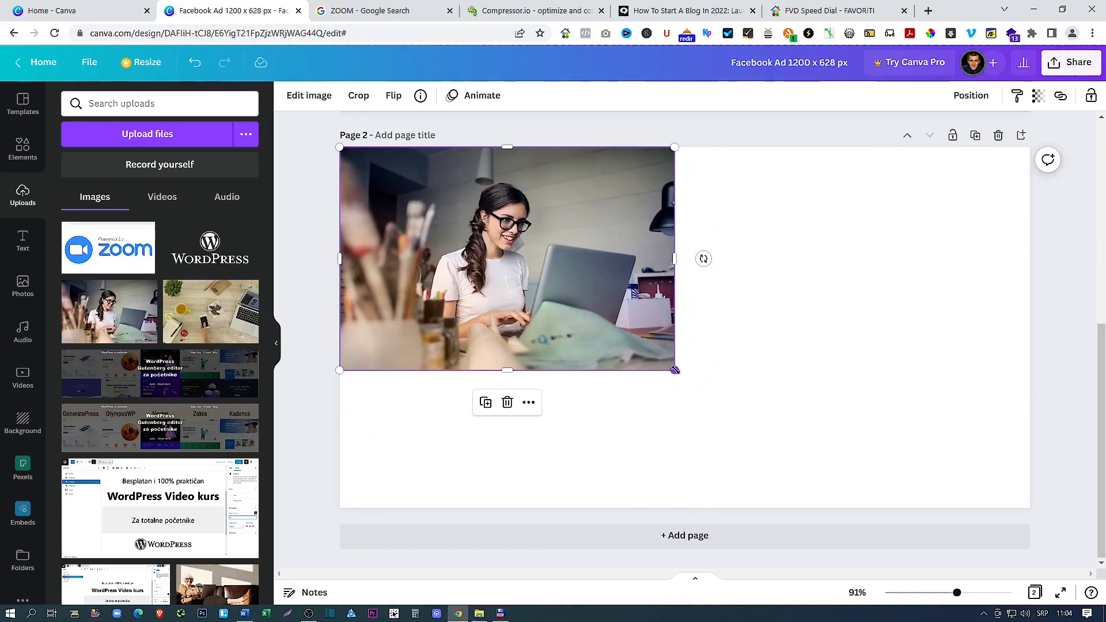
left_click_drag(675, 370, 882, 507)
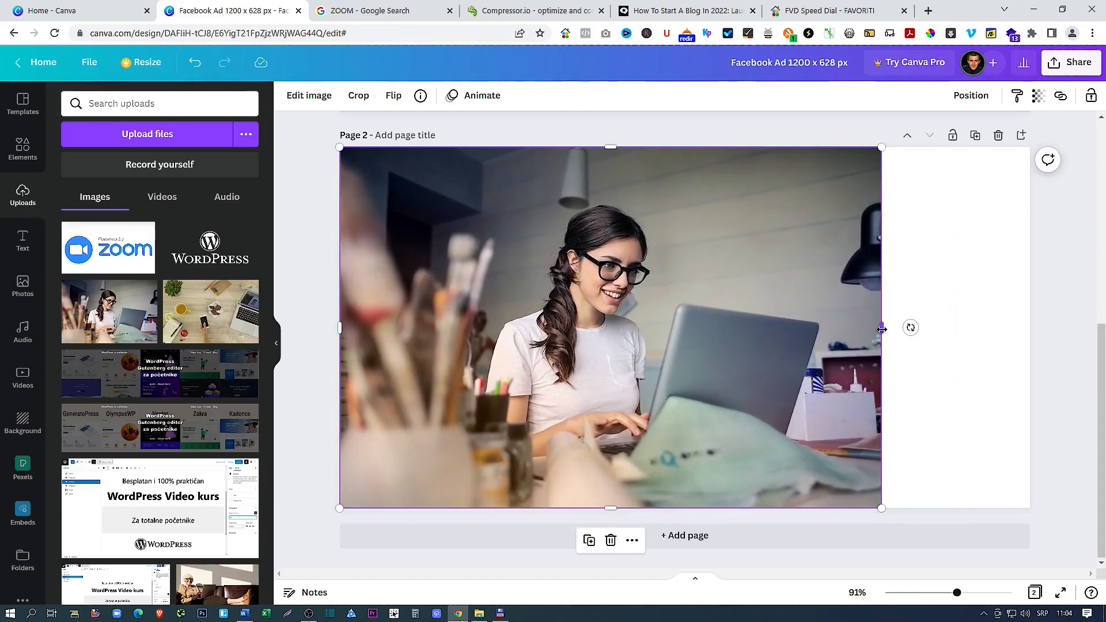
left_click_drag(882, 329, 1029, 332)
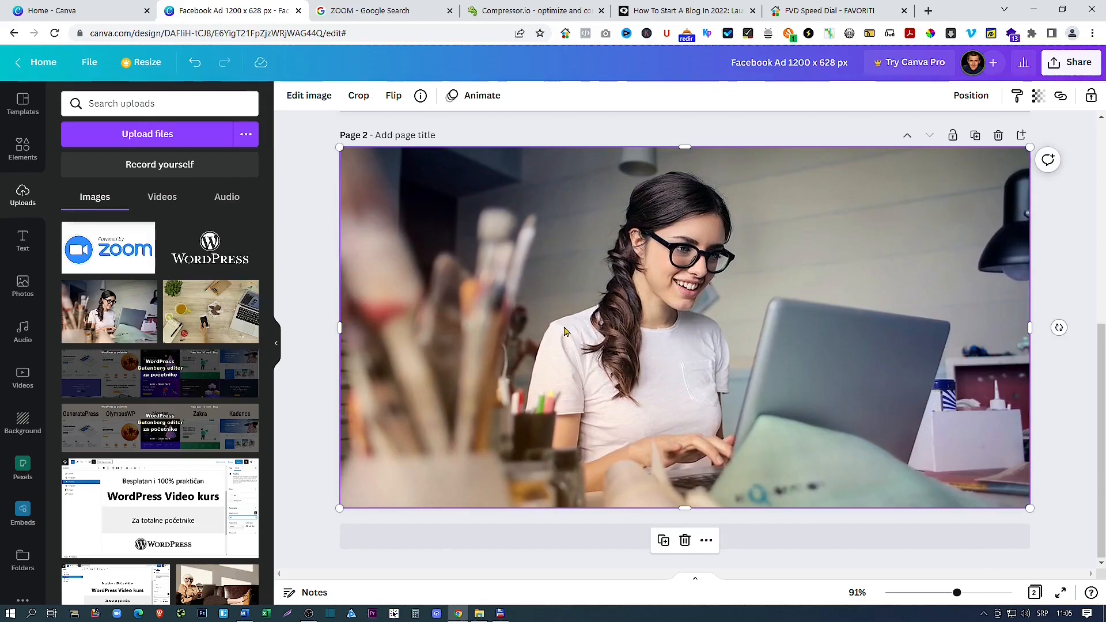
Crop the page 2 photo by enlarging the image inside its frame and repositioning it so the woman stays near the middle
left_click(277, 343)
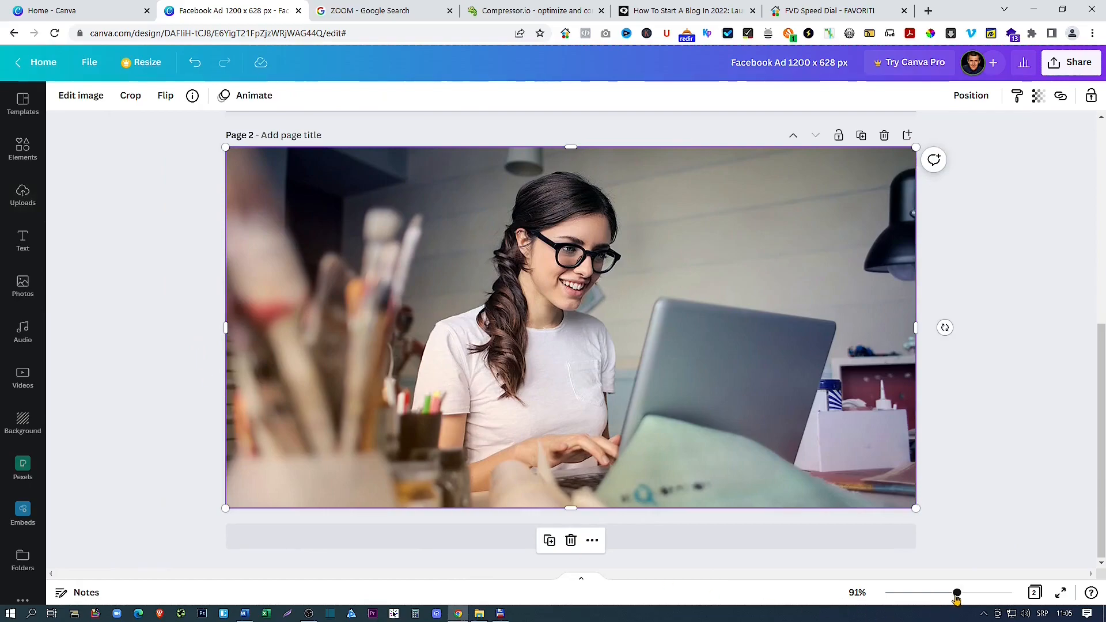
left_click_drag(956, 599, 948, 599)
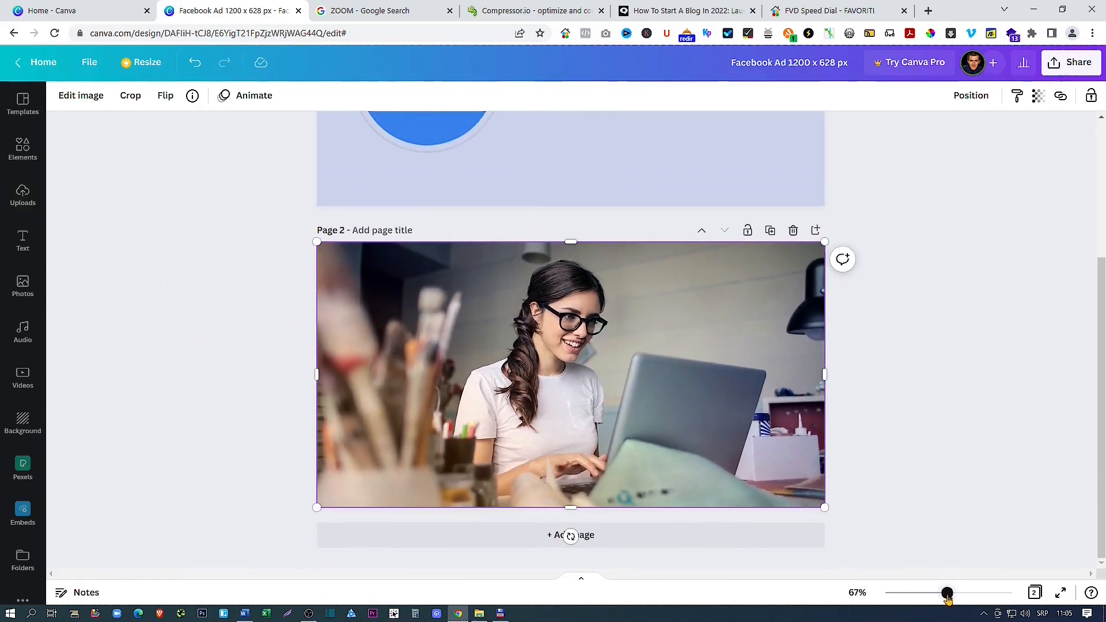
double_click(567, 371)
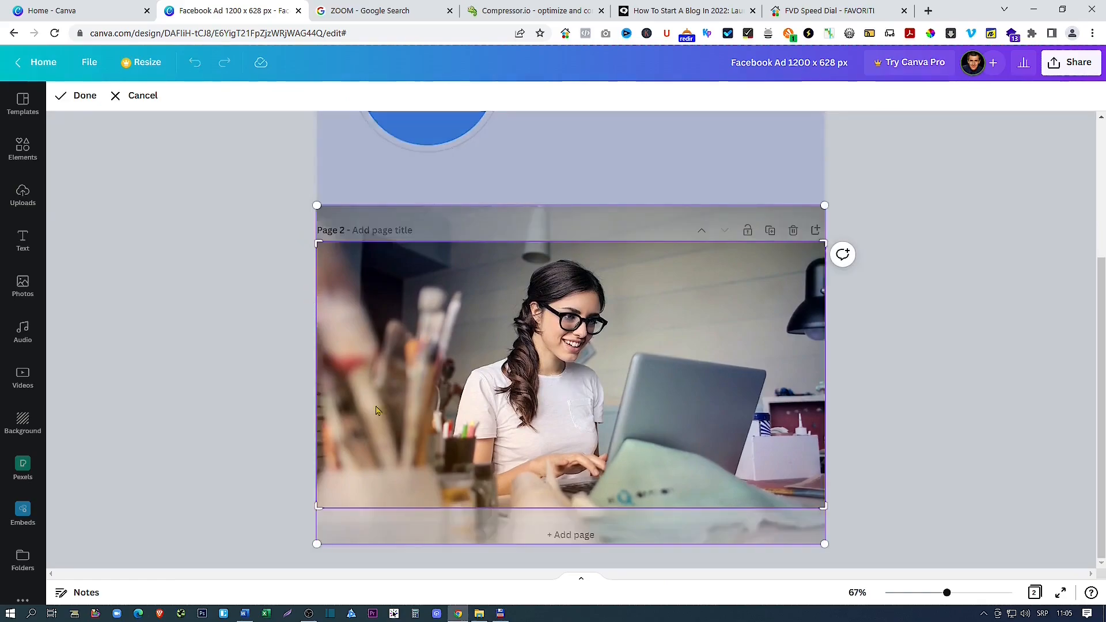
left_click_drag(826, 207, 800, 245)
left_click_drag(316, 207, 212, 152)
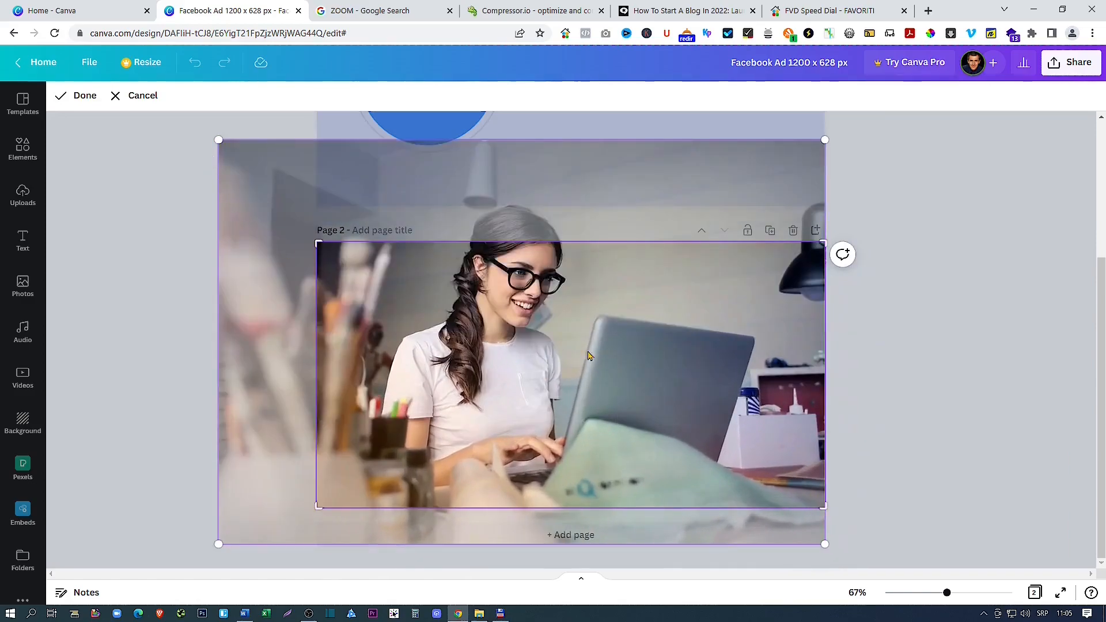
left_click_drag(596, 354, 648, 406)
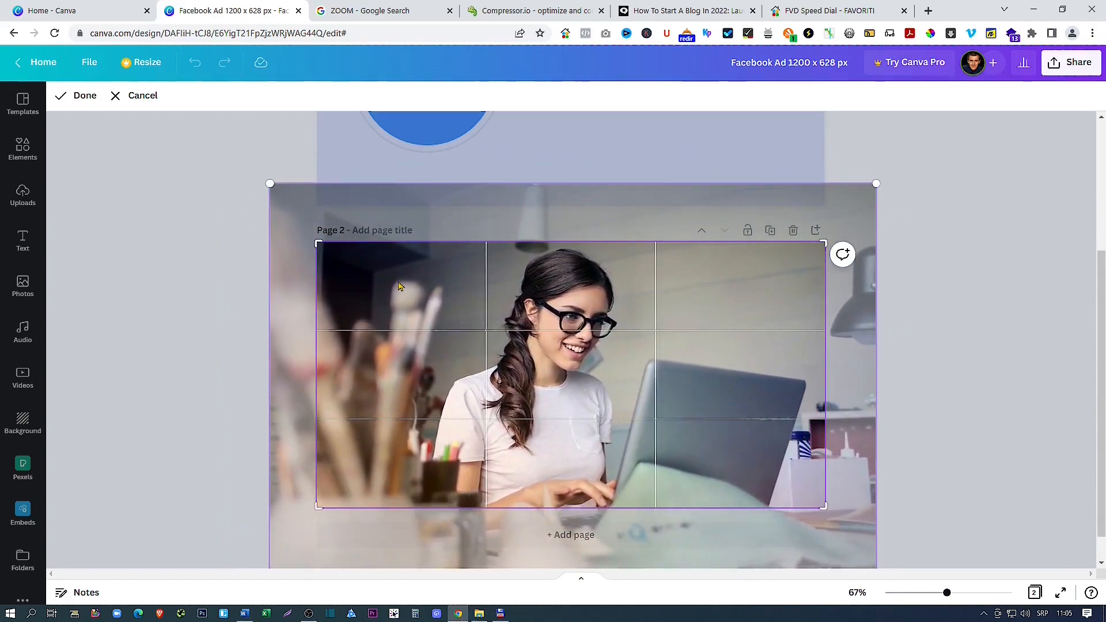
left_click(83, 98)
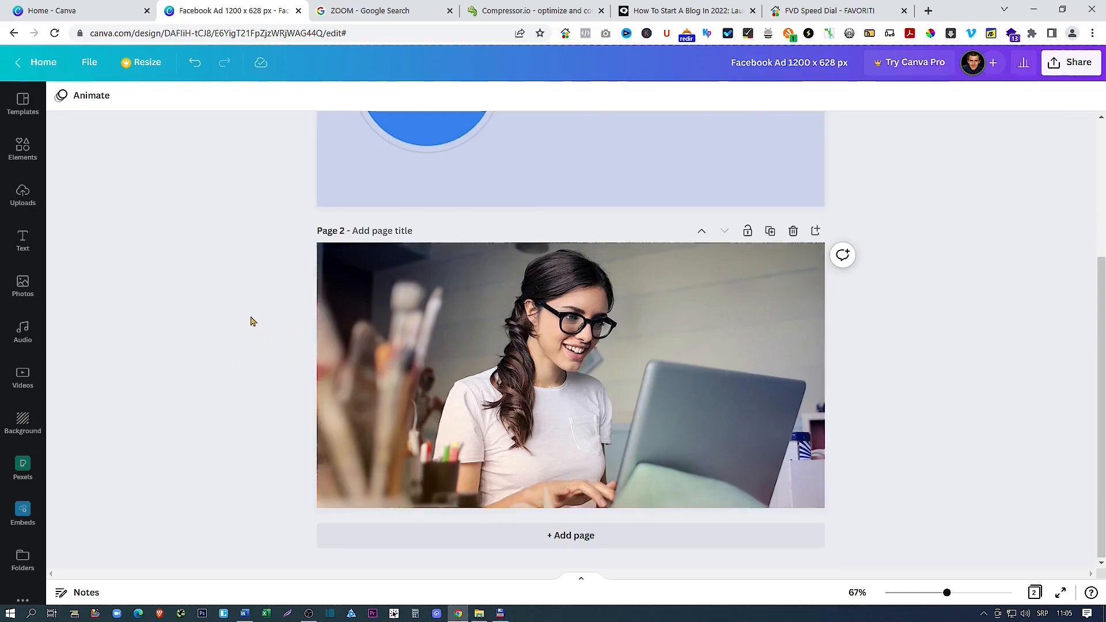
Add a square shape to page 2 and stretch it to cover the entire photo
left_click(22, 149)
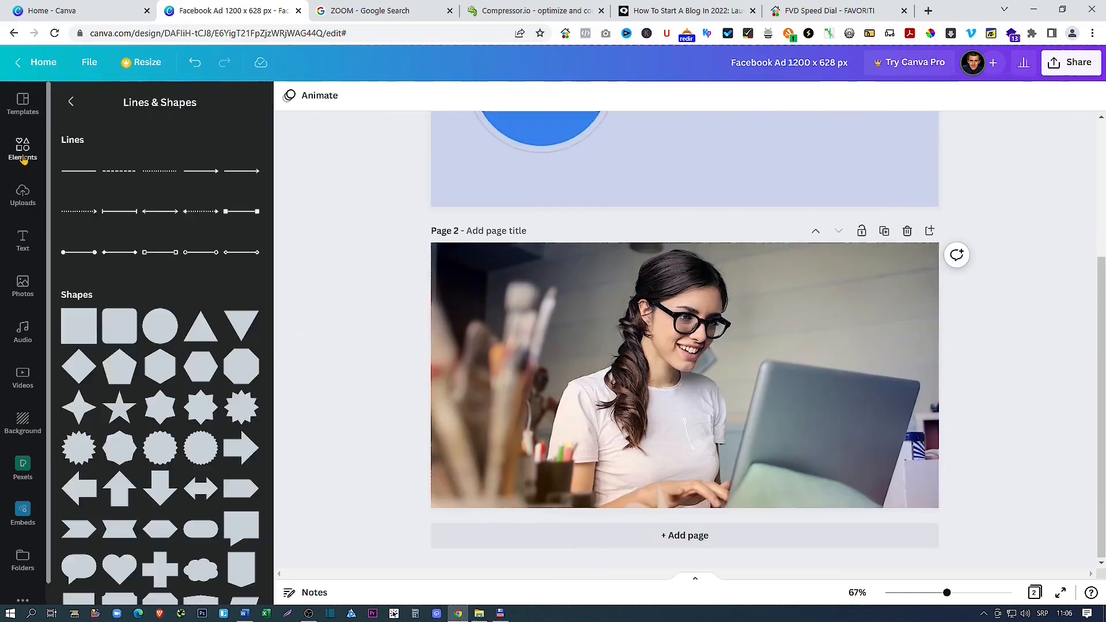
left_click(81, 334)
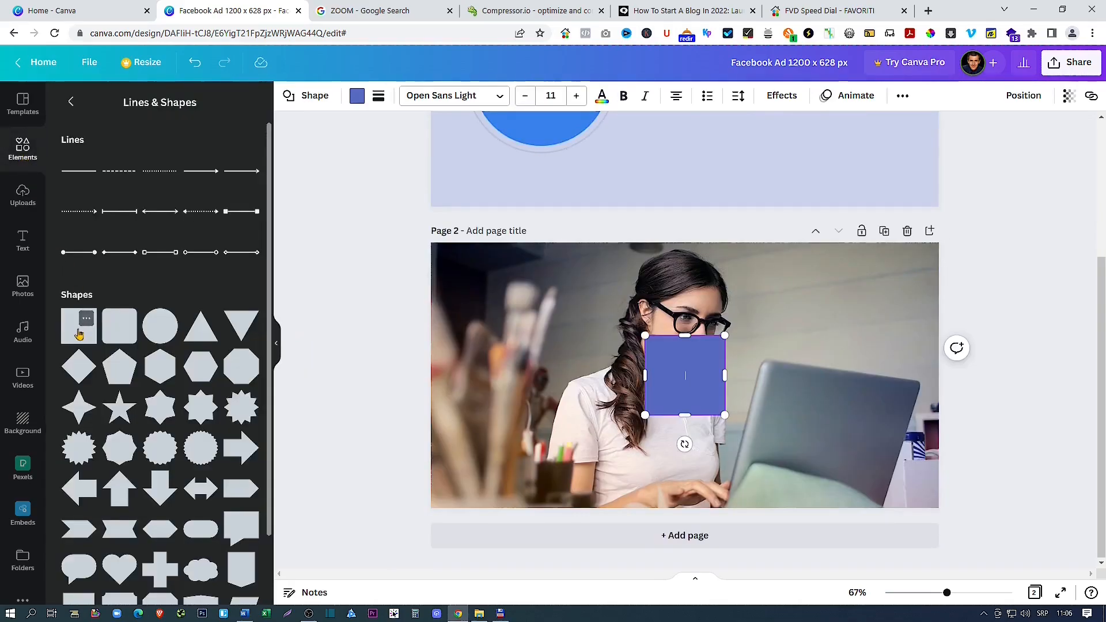
left_click(277, 348)
left_click_drag(581, 392, 367, 516)
left_click_drag(397, 375, 825, 375)
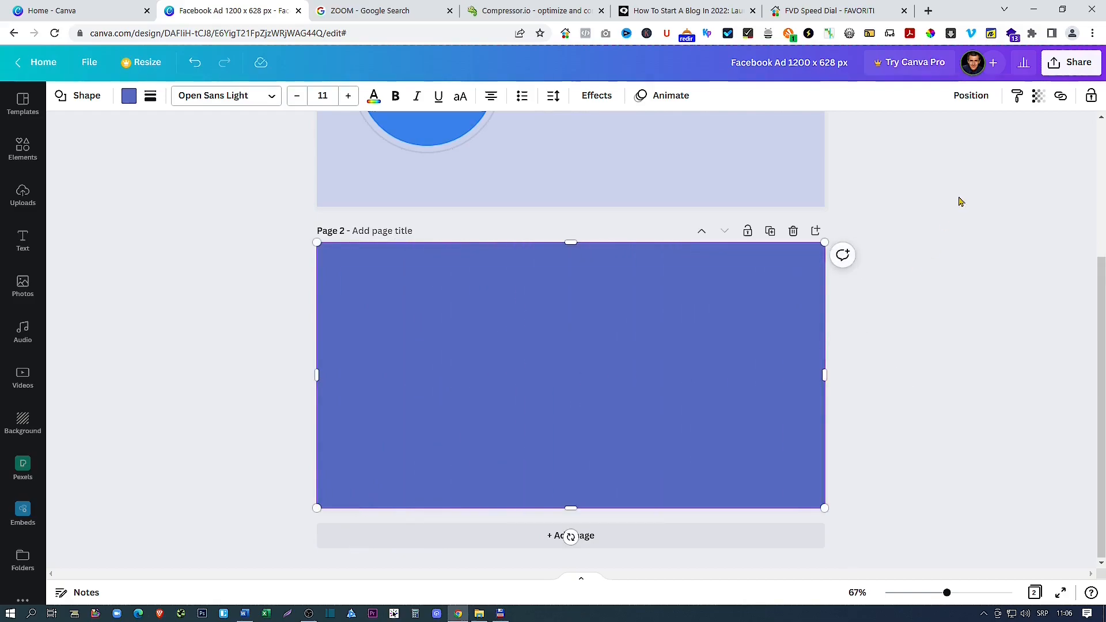
Lower the opacity of the blue square on page 2 to a light semi-transparent overlay over the photo
left_click(1037, 95)
left_click_drag(1030, 151, 946, 149)
left_click(247, 334)
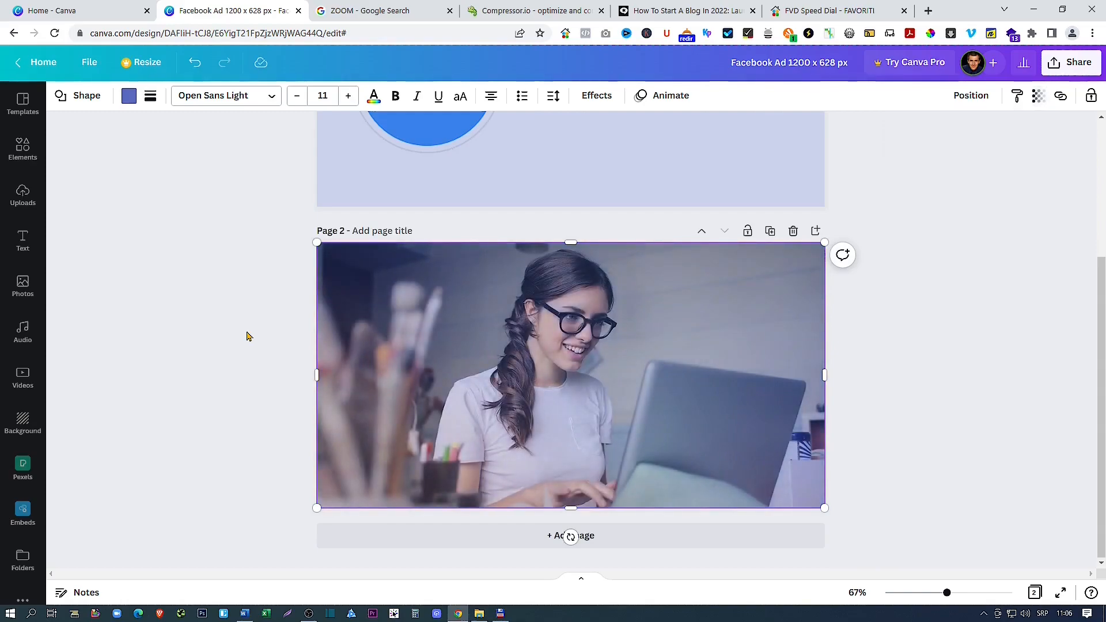
left_click(233, 340)
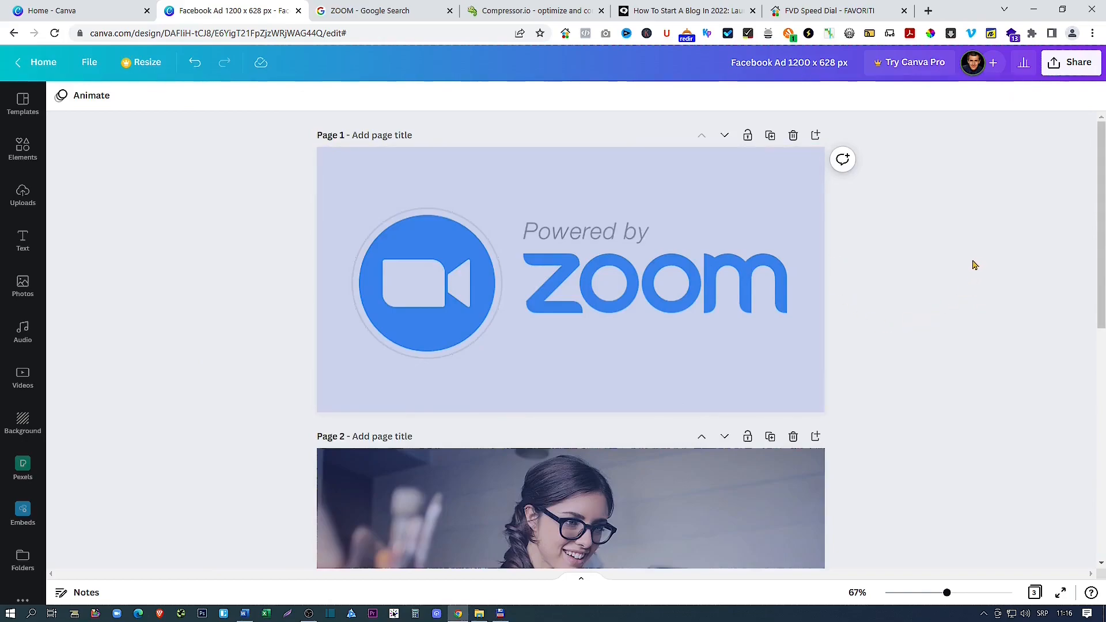
Download only page 1 of the design as a PNG
left_click(1052, 67)
left_click(1073, 374)
left_click(1080, 303)
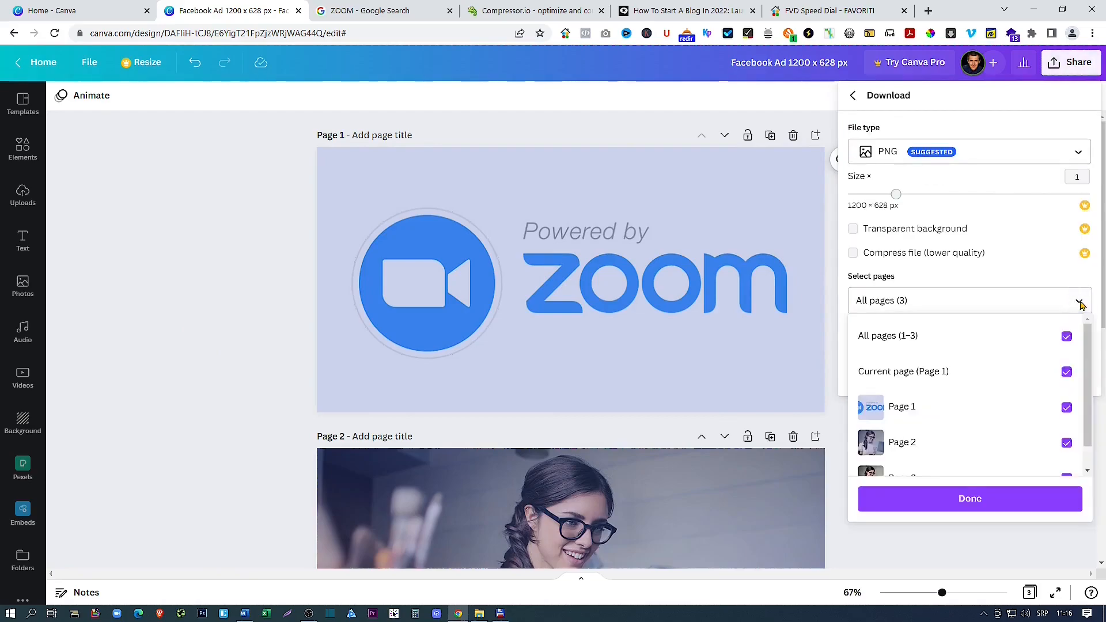
left_click(1066, 336)
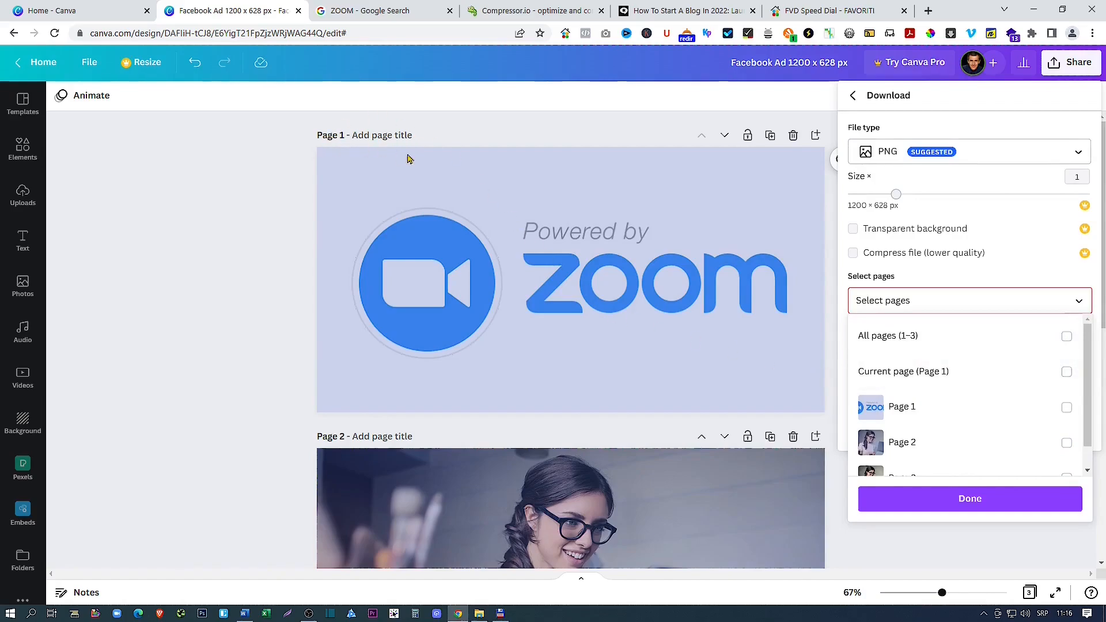
left_click(1066, 408)
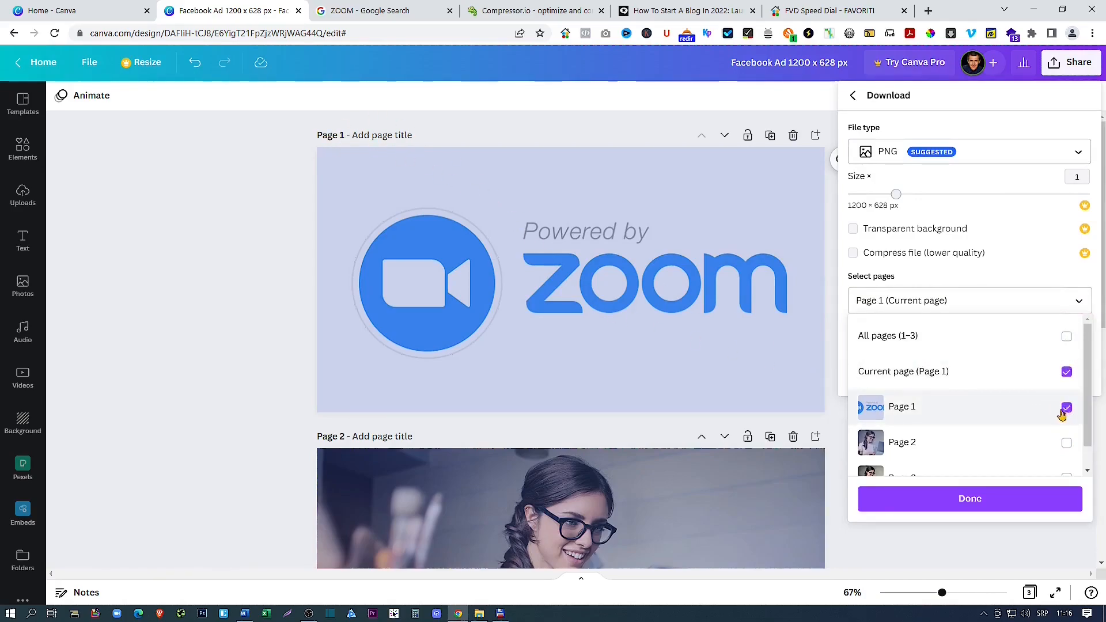
left_click(979, 507)
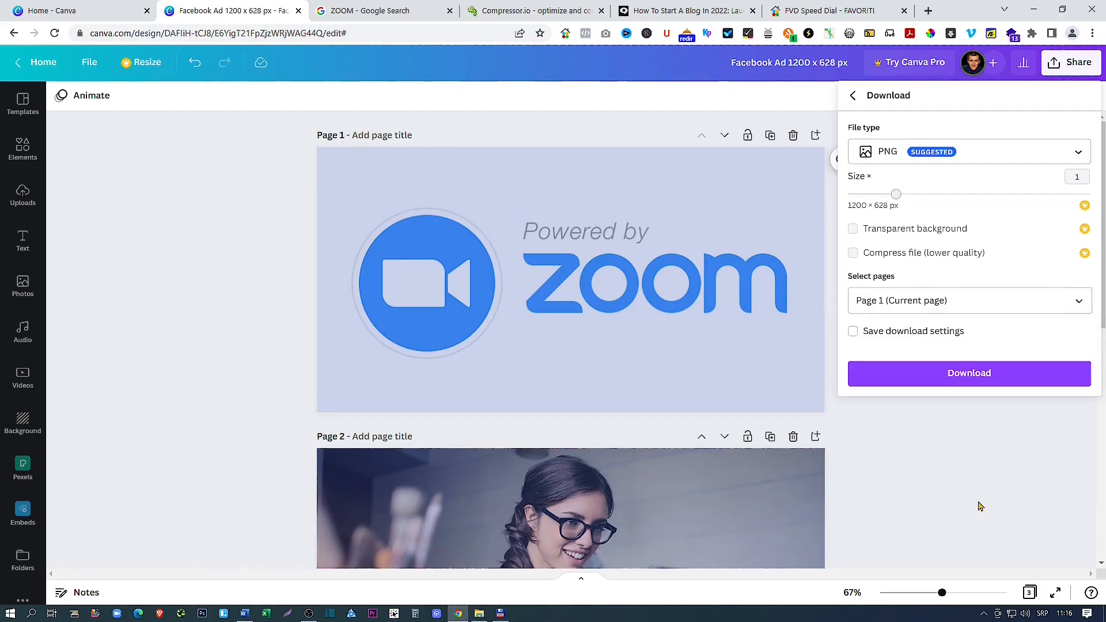
left_click(989, 376)
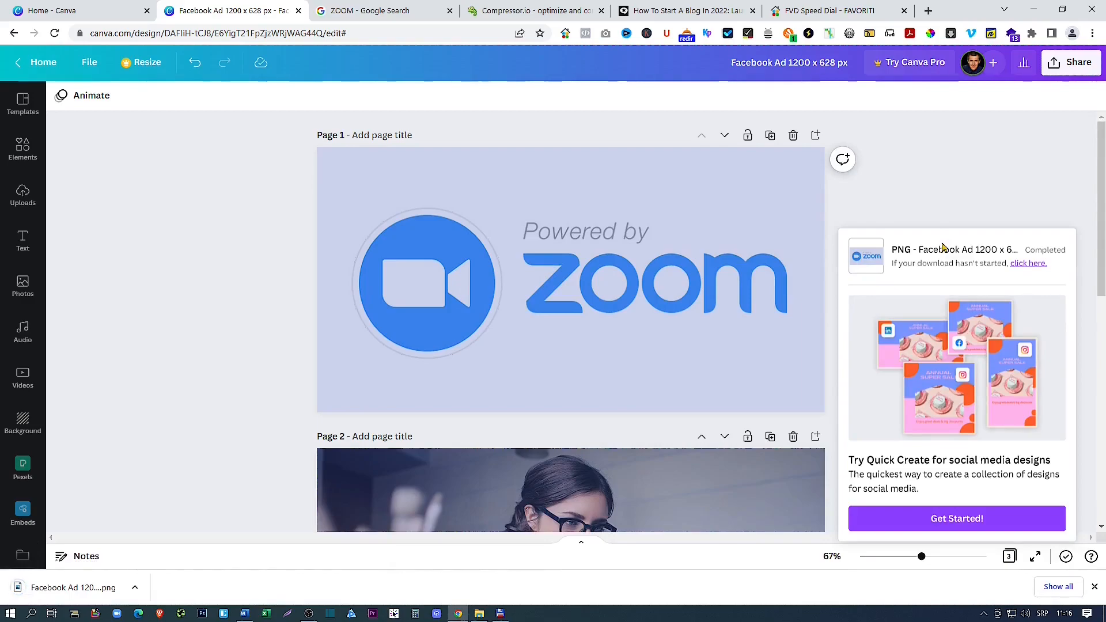
left_click(1095, 587)
Preview the exported "Facebook Ad 1200 x 628 px" Zoom image in the Downloads folder and return to the browser
left_click(479, 614)
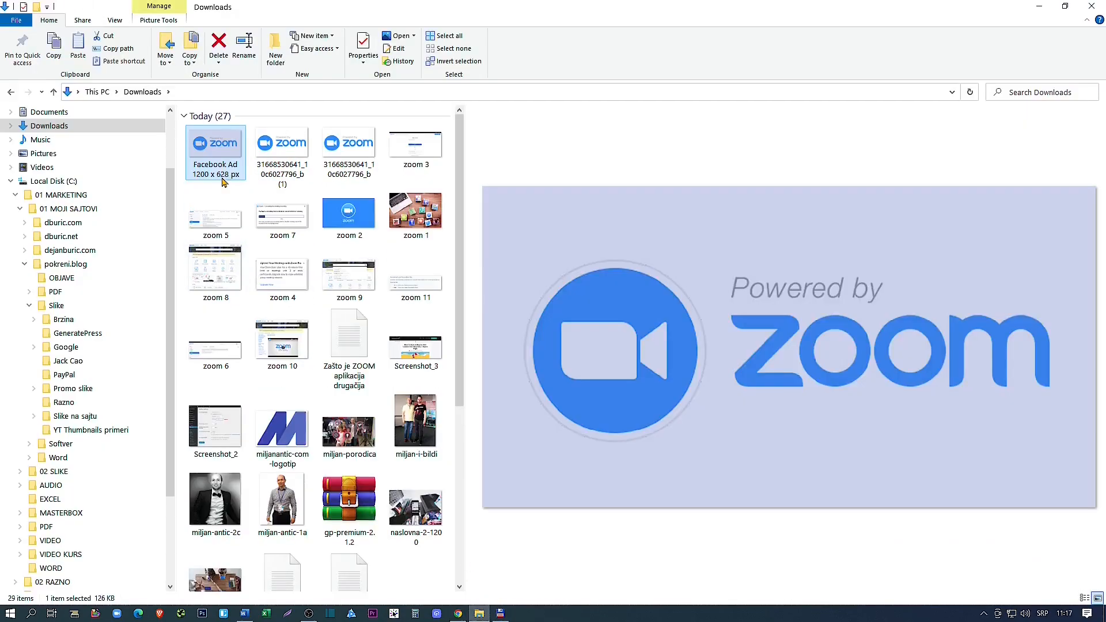
left_click(224, 172)
key("alt+Tab")
Compress the "Facebook Ad 1200 x 628 px" PNG from Downloads with Compressor.io and download the compressed file
left_click(531, 11)
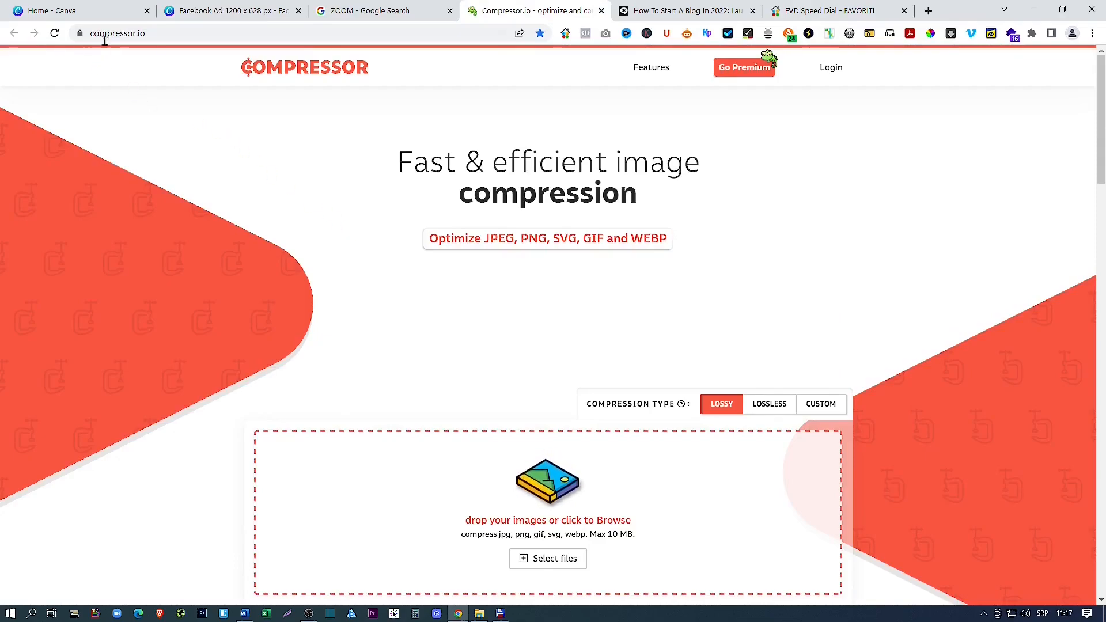
scroll(553, 323, "down", 4)
left_click(549, 312)
left_click(771, 124)
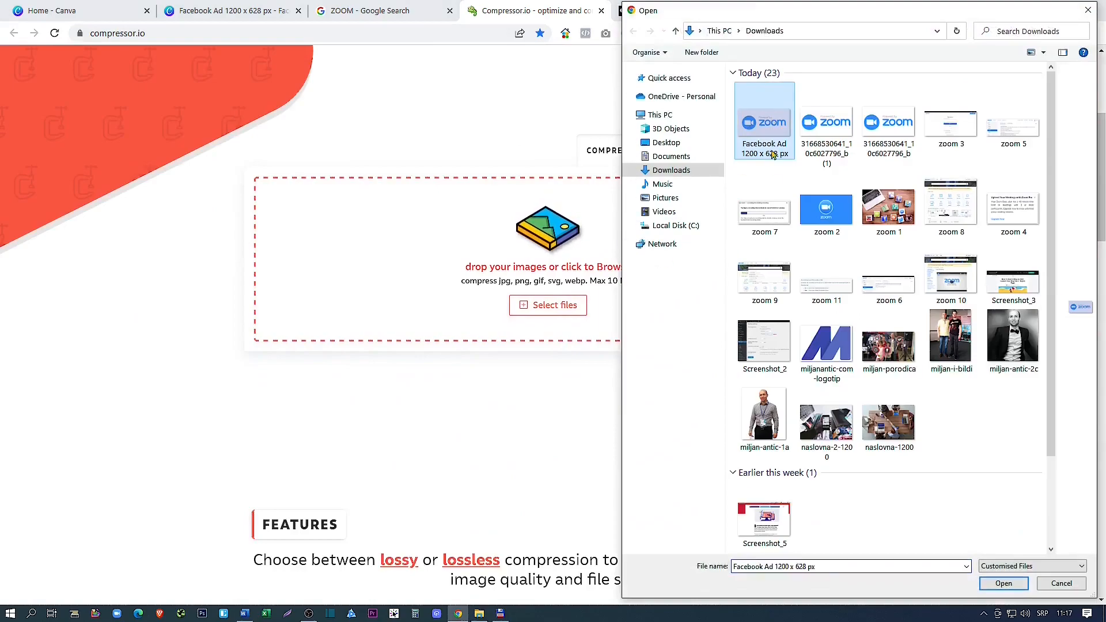
left_click(1003, 583)
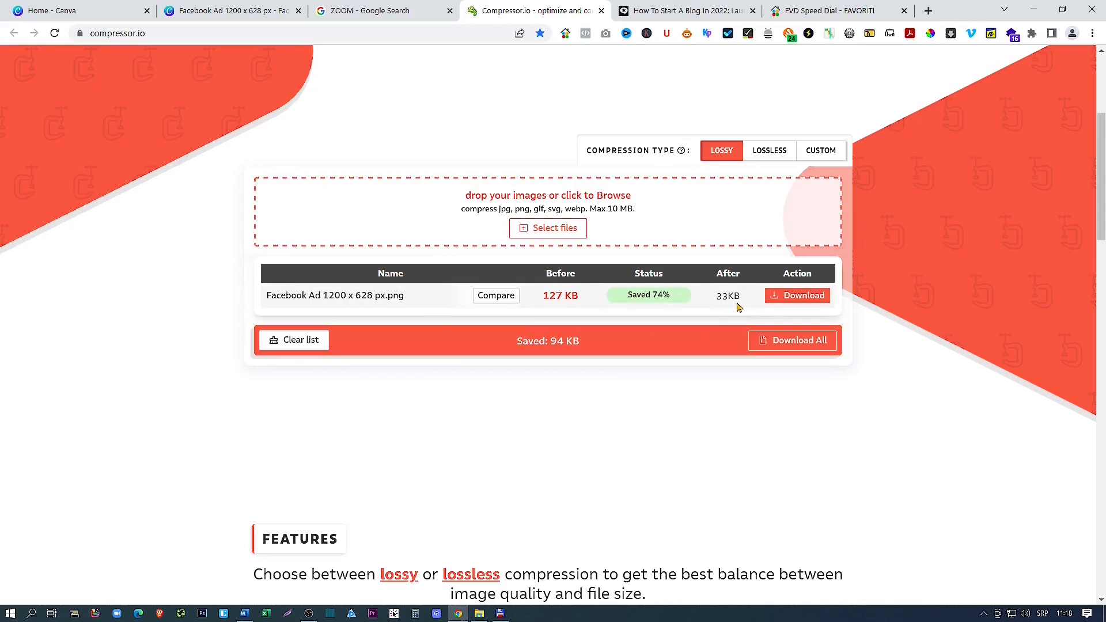
left_click(797, 295)
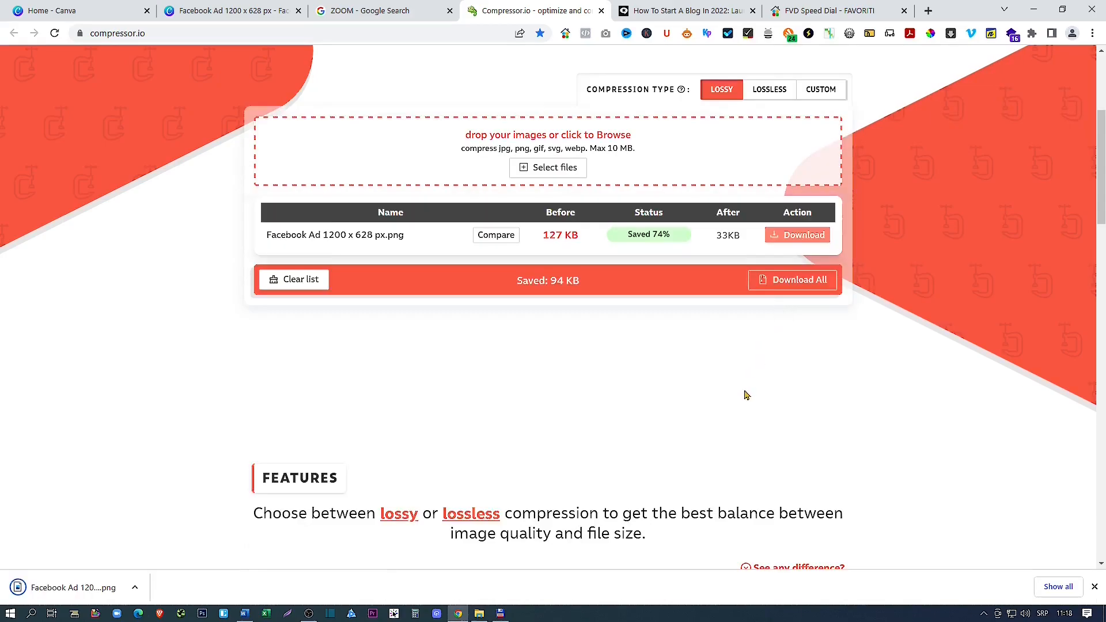
Return to the Canva design and review its download settings without exporting anything
key("ctrl+2")
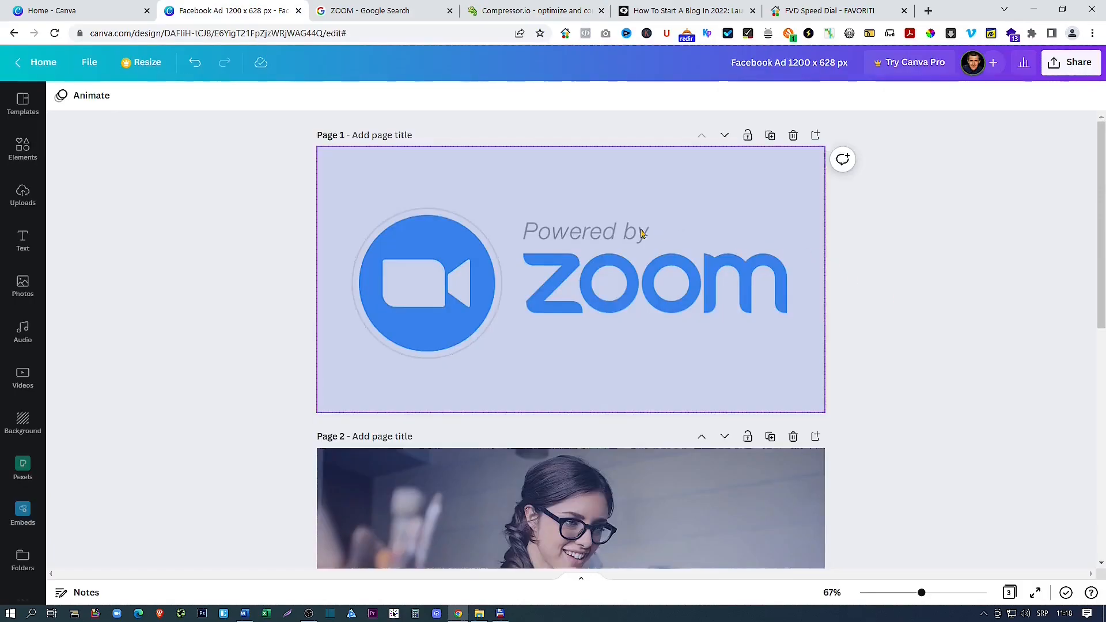
left_click(1071, 64)
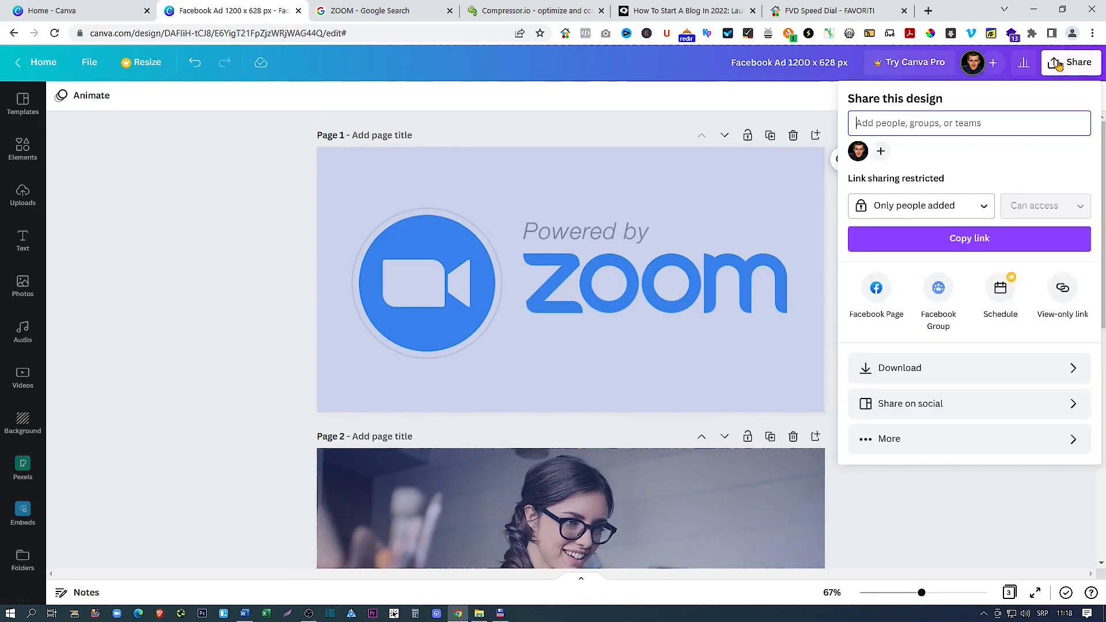
left_click(1070, 369)
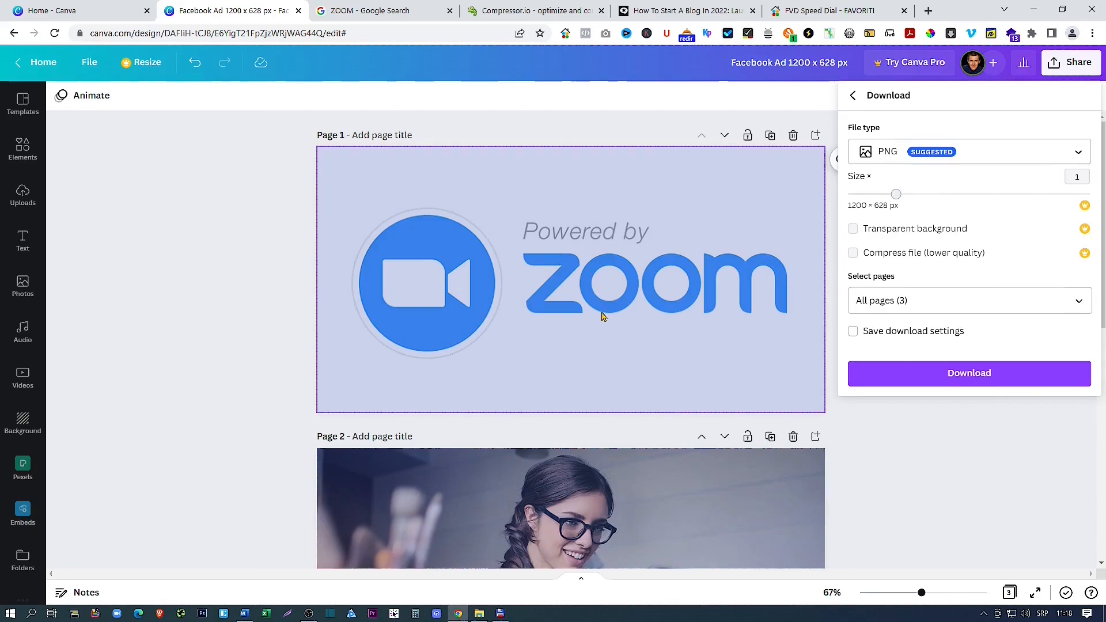
left_click(957, 489)
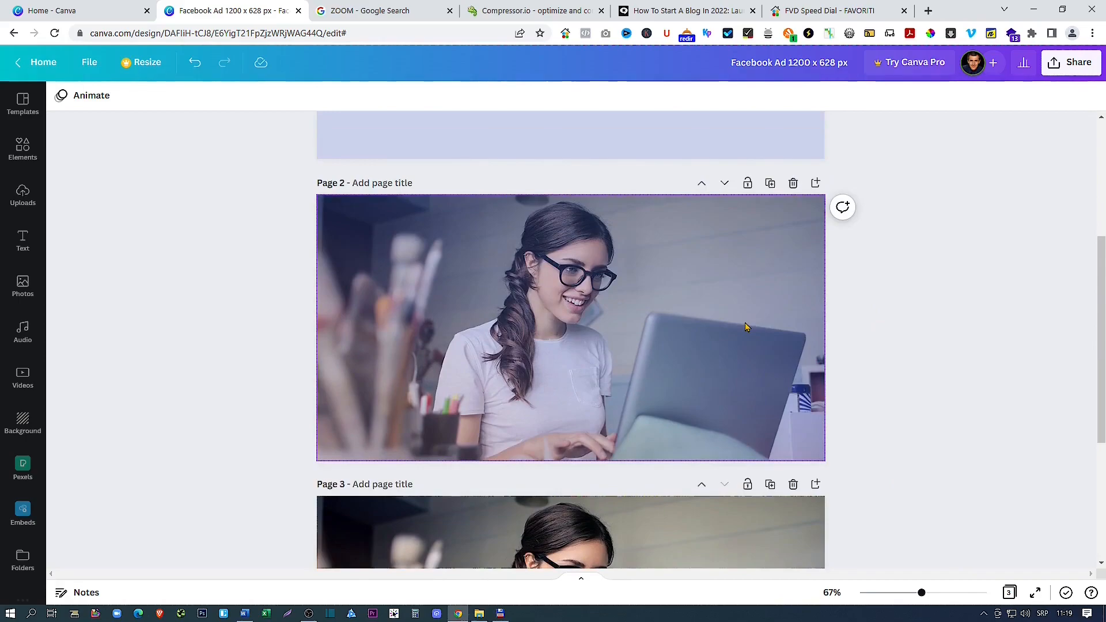
Download only page 2 as a JPG and select the exported photo in the Downloads folder
left_click(1054, 63)
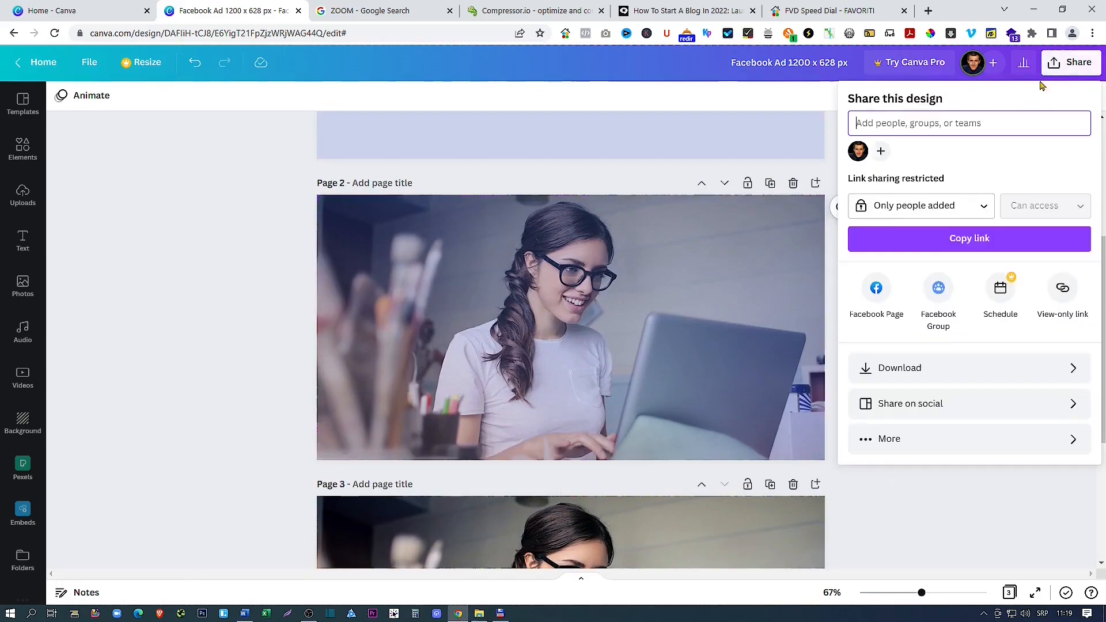
left_click(1071, 367)
left_click(1019, 156)
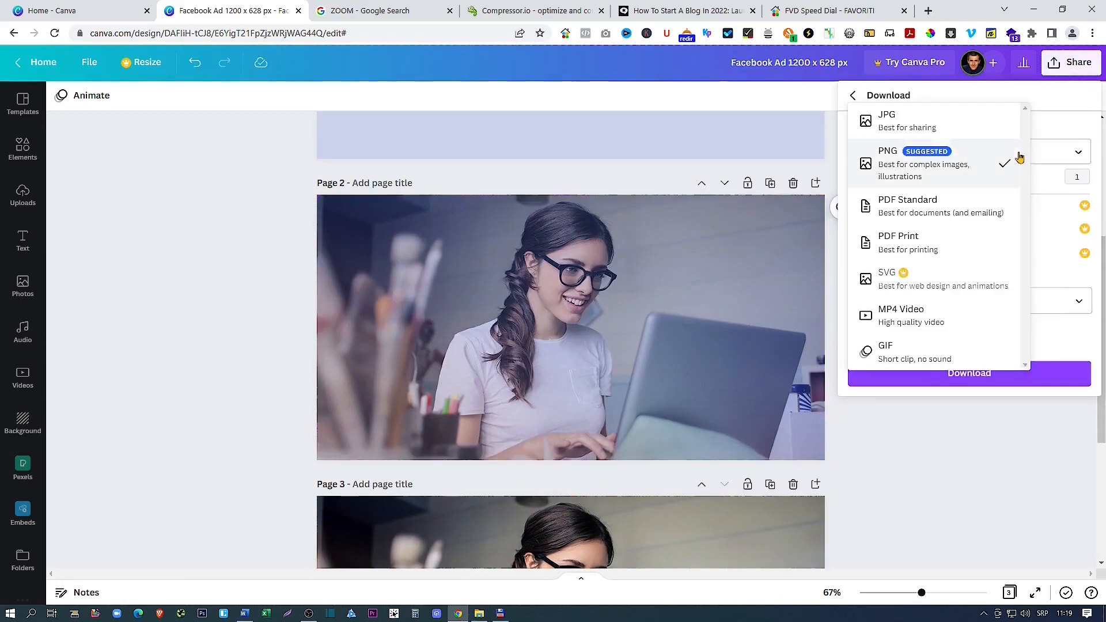
left_click(930, 122)
left_click(1078, 300)
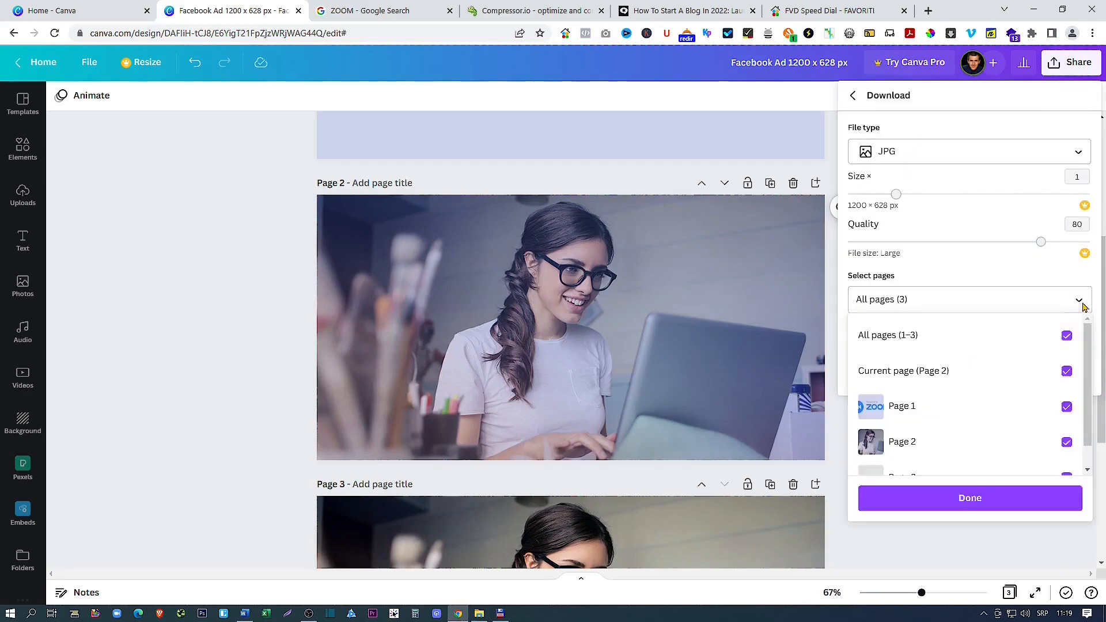
left_click(1066, 338)
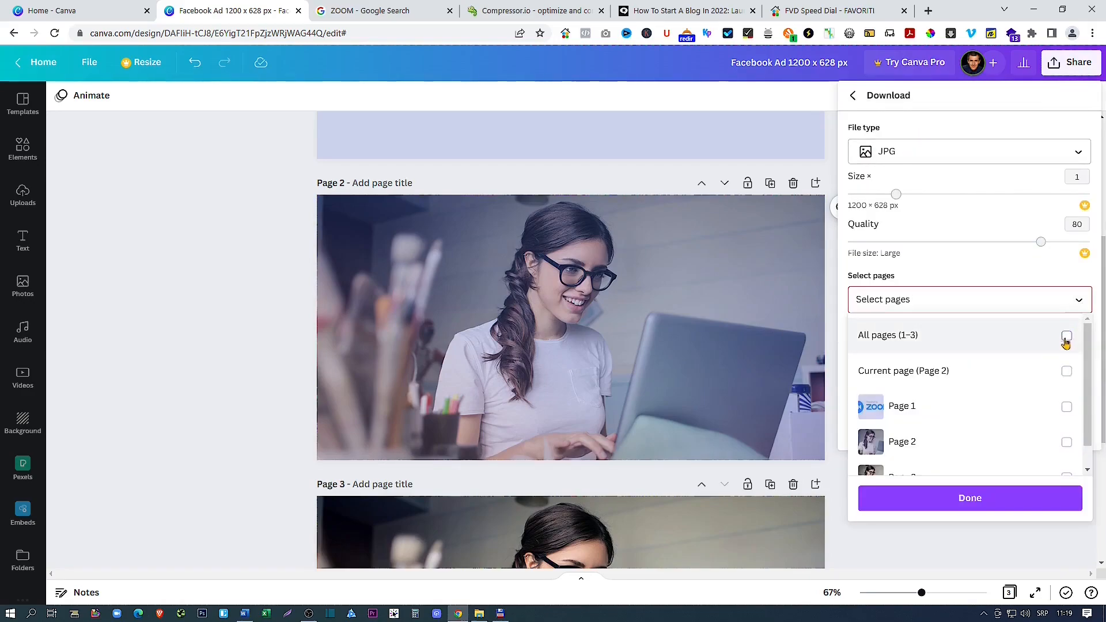
left_click(1067, 442)
left_click(1027, 491)
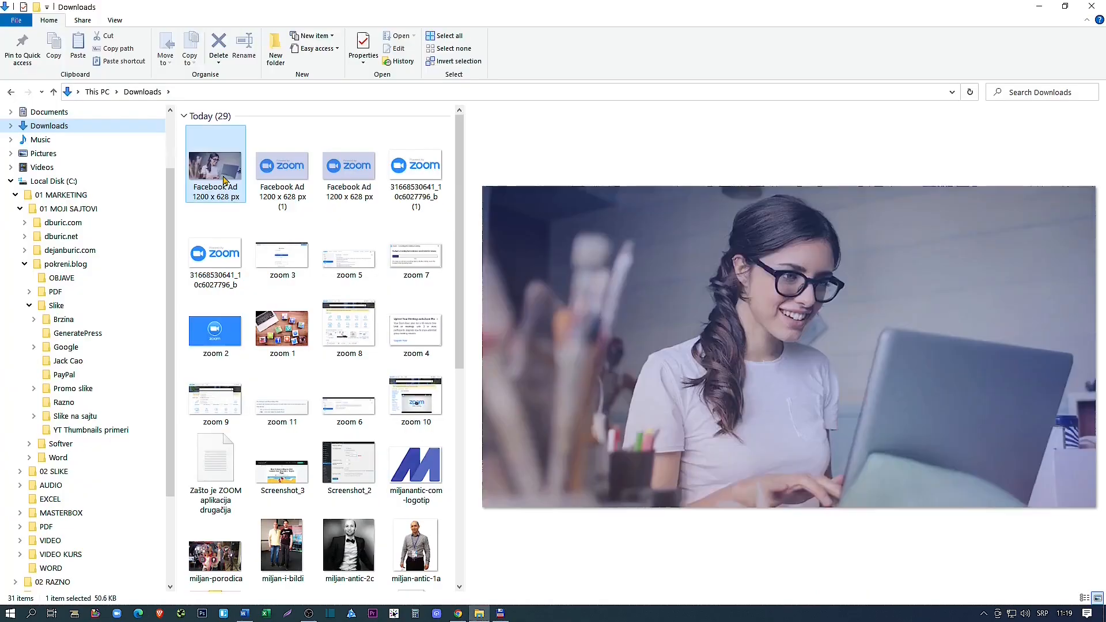
left_click(224, 181)
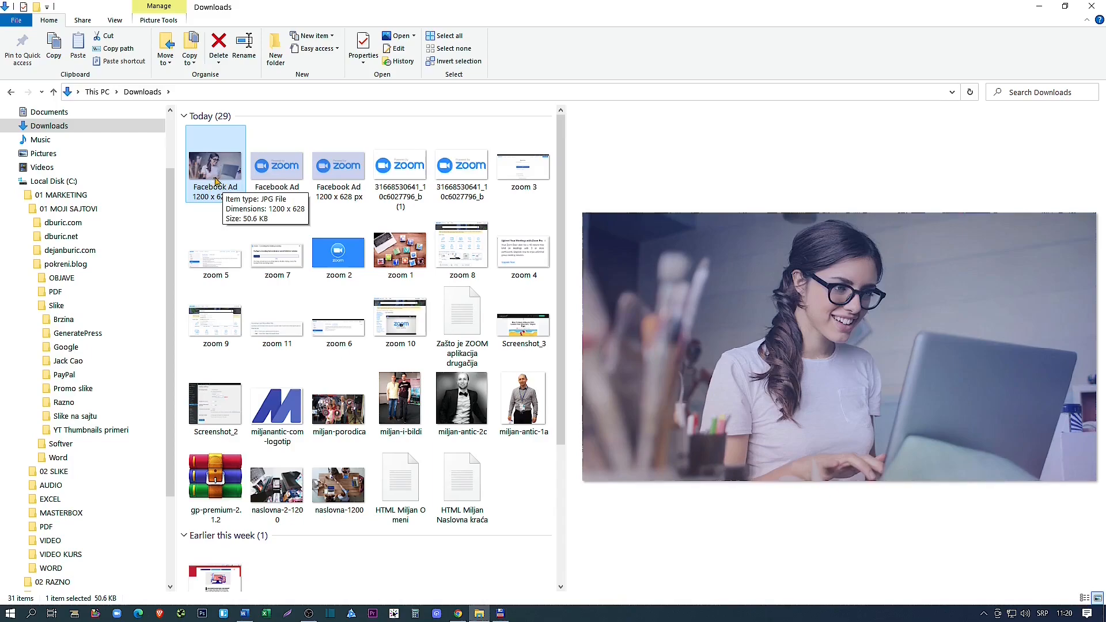
Clear the Compressor.io list, compress the "Facebook Ad 1200 x 628 px" JPG and download the compressed file
key("alt+Tab")
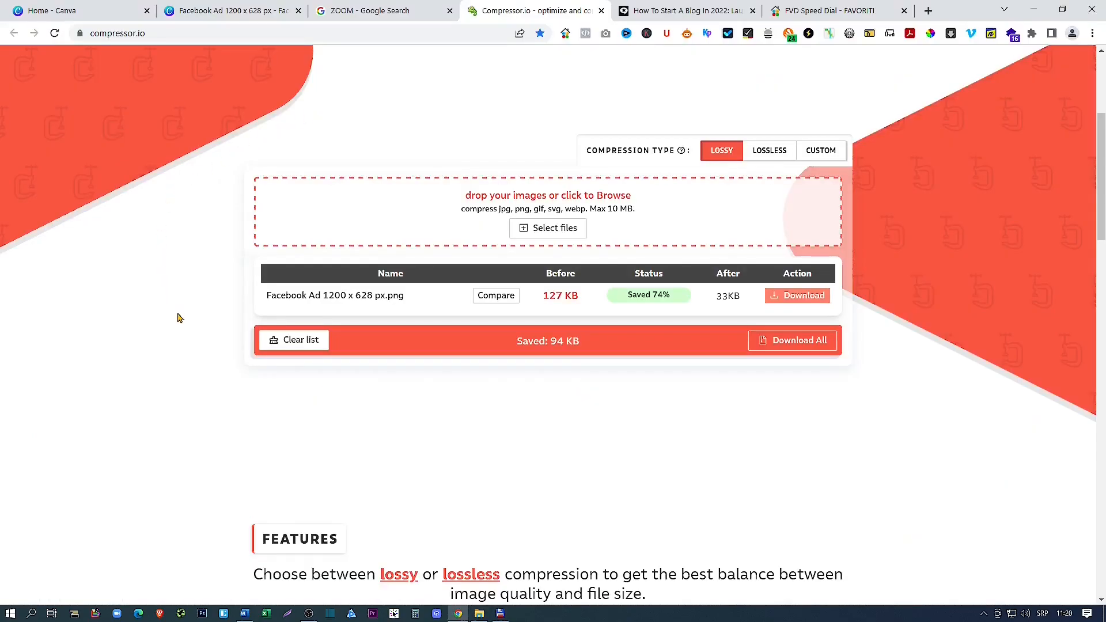
left_click(300, 344)
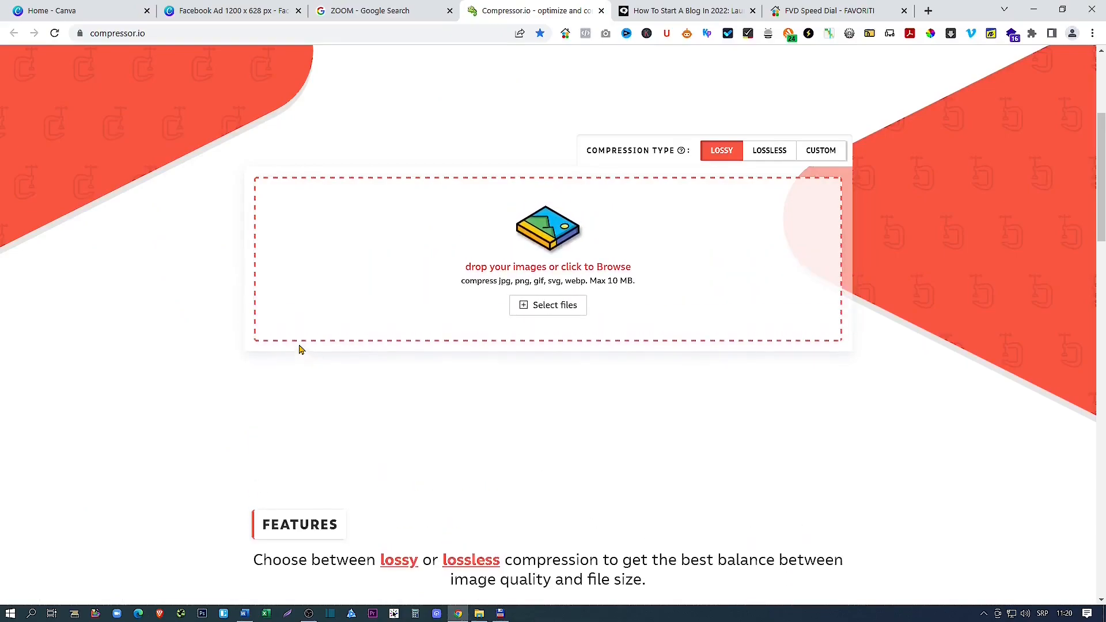
left_click(550, 310)
left_click(764, 128)
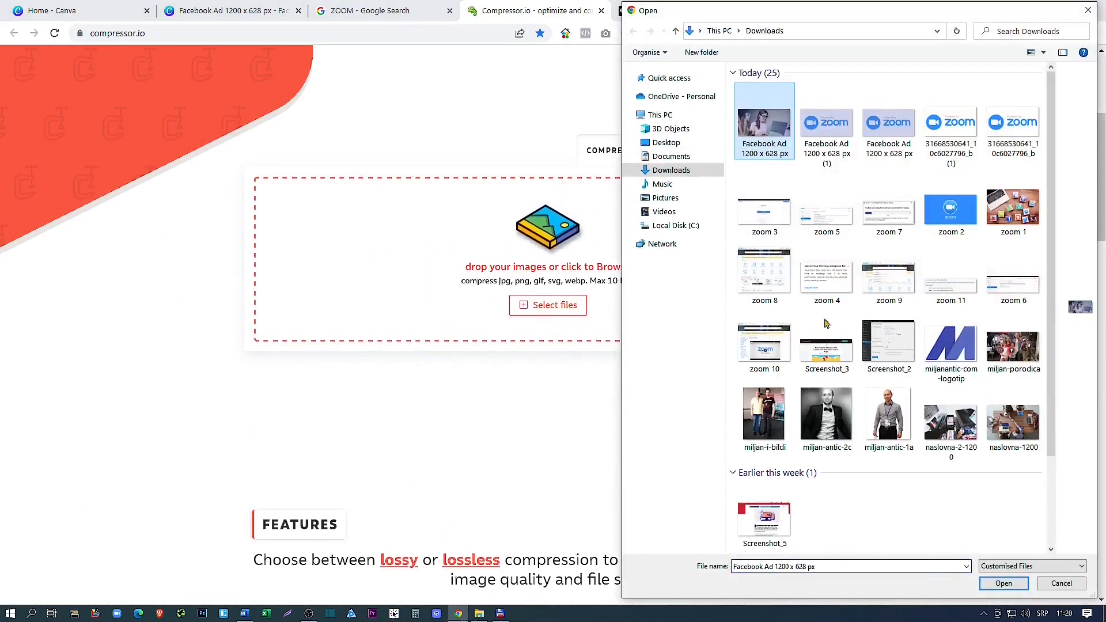
left_click(1003, 583)
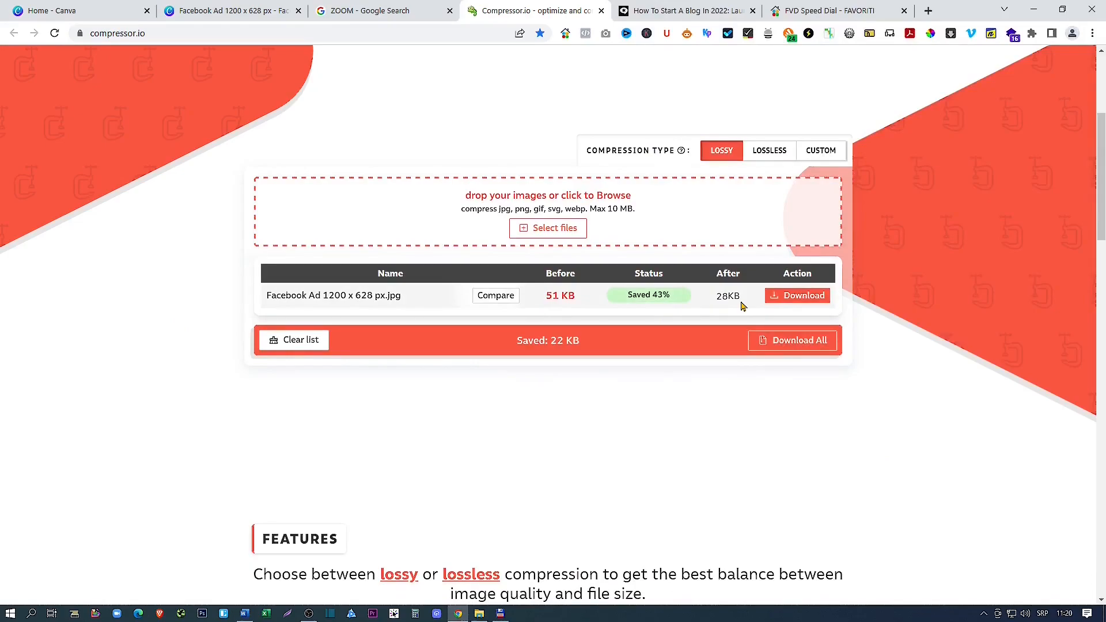
left_click(785, 295)
scroll(796, 295, "down", 1)
left_click(1094, 587)
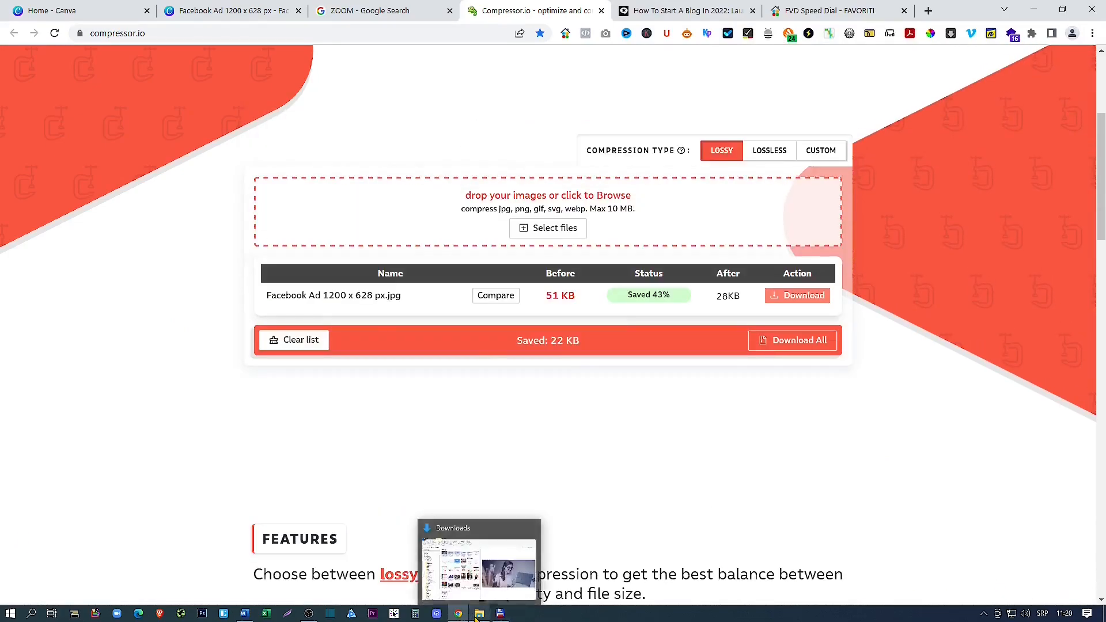
Delete the uncompressed Zoom PNG and laptop photo JPG named "Facebook Ad 1200 x 628 px" from the Downloads folder
left_click(475, 616)
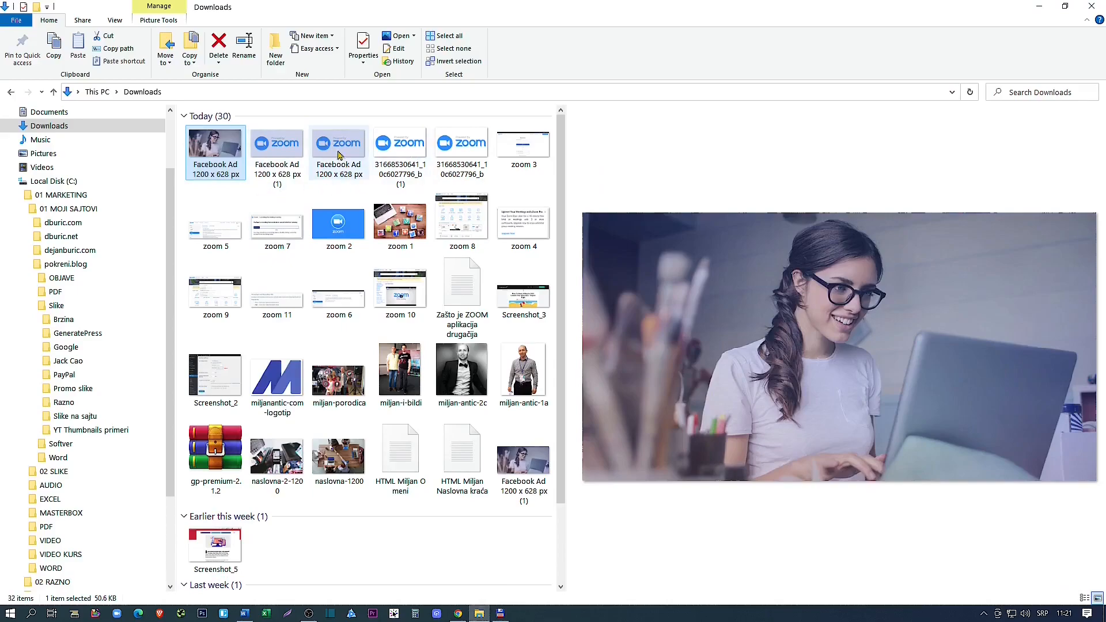
left_click(86, 127)
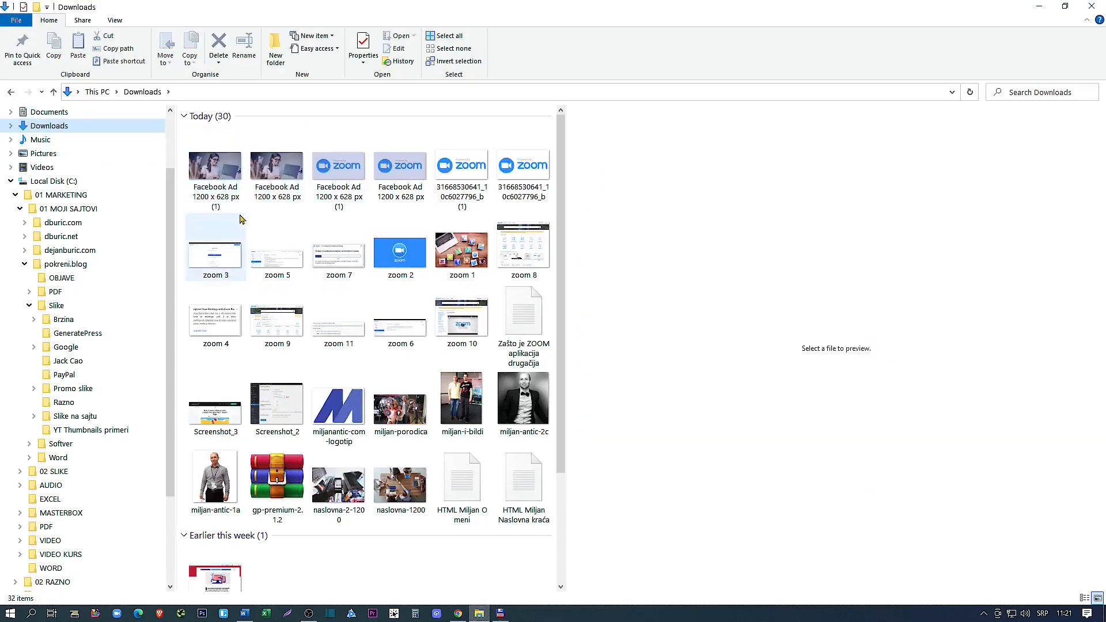
left_click(400, 175)
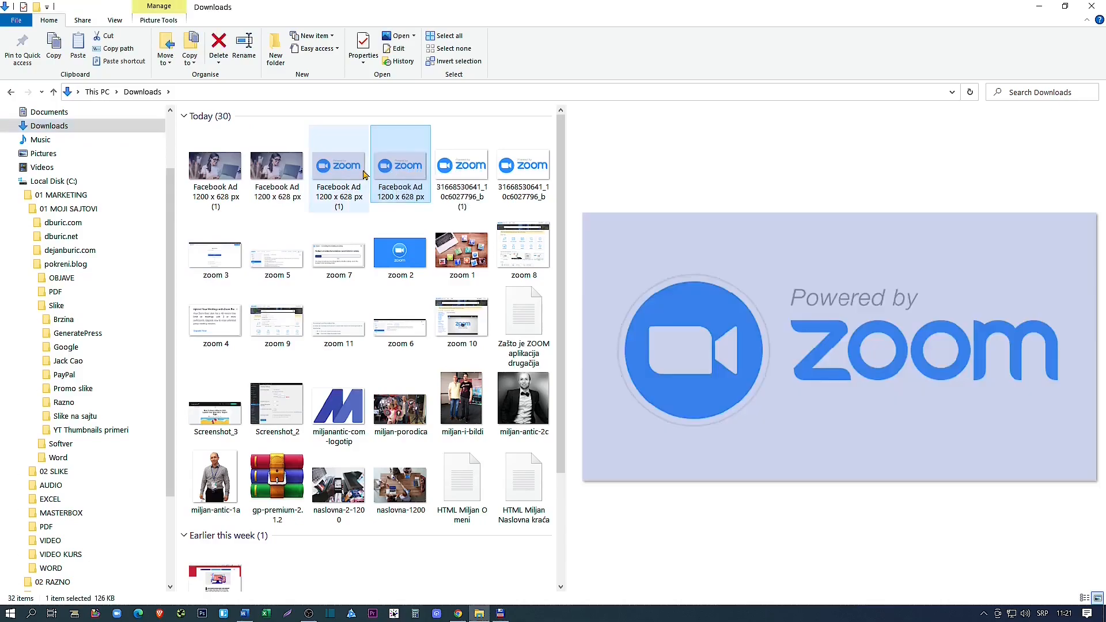
key("Delete")
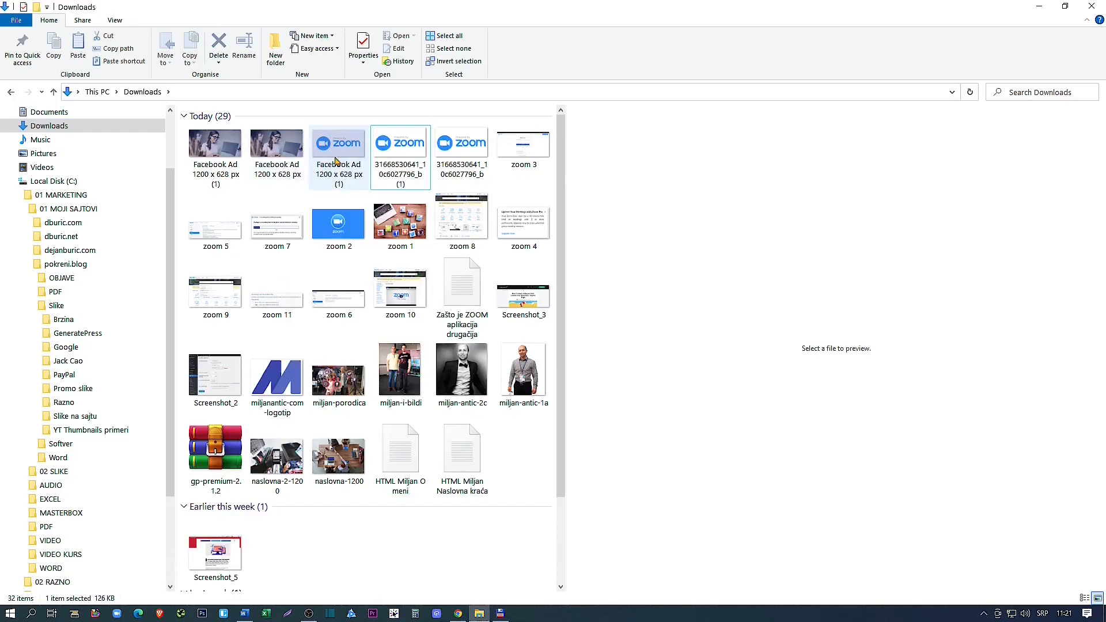
left_click(275, 152)
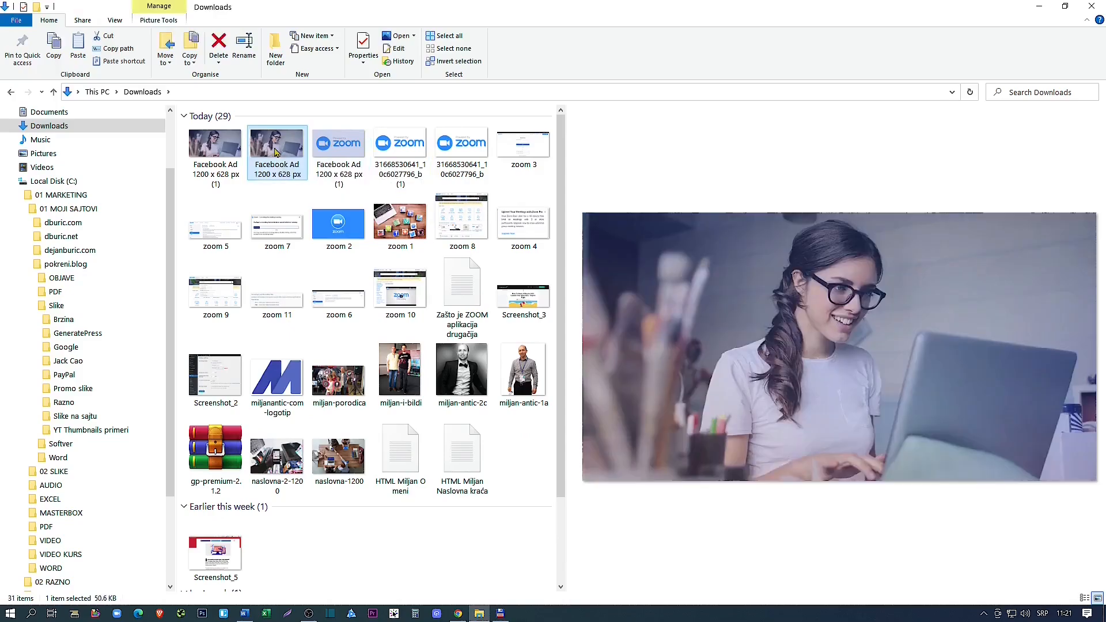
key("Delete")
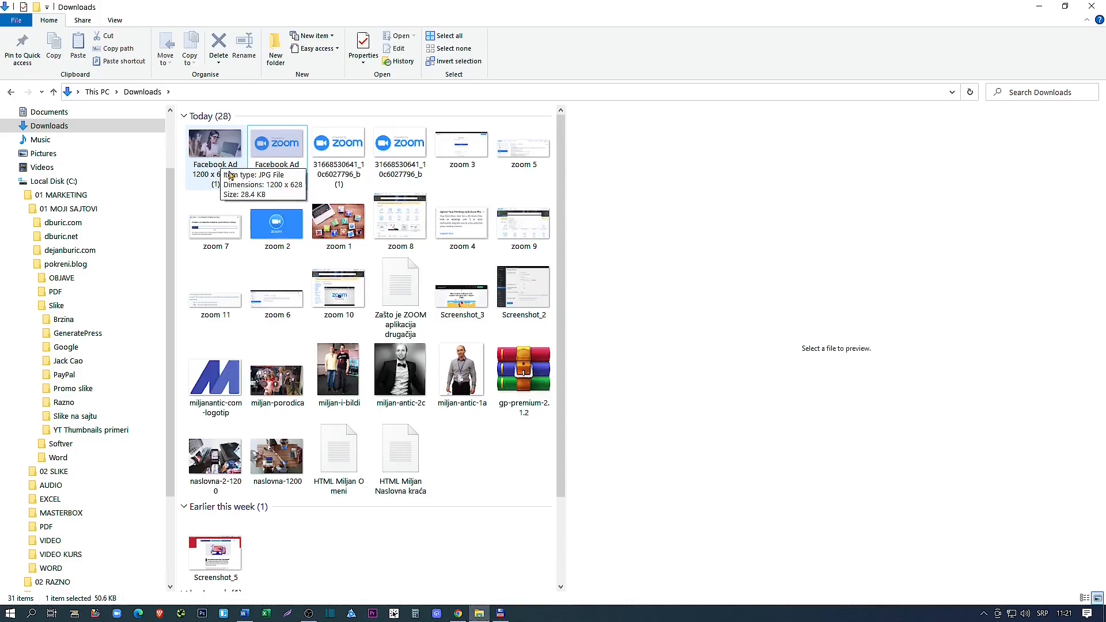
Rename the compressed Zoom logo image in the Downloads folder as zoom-platforma
left_click(276, 167)
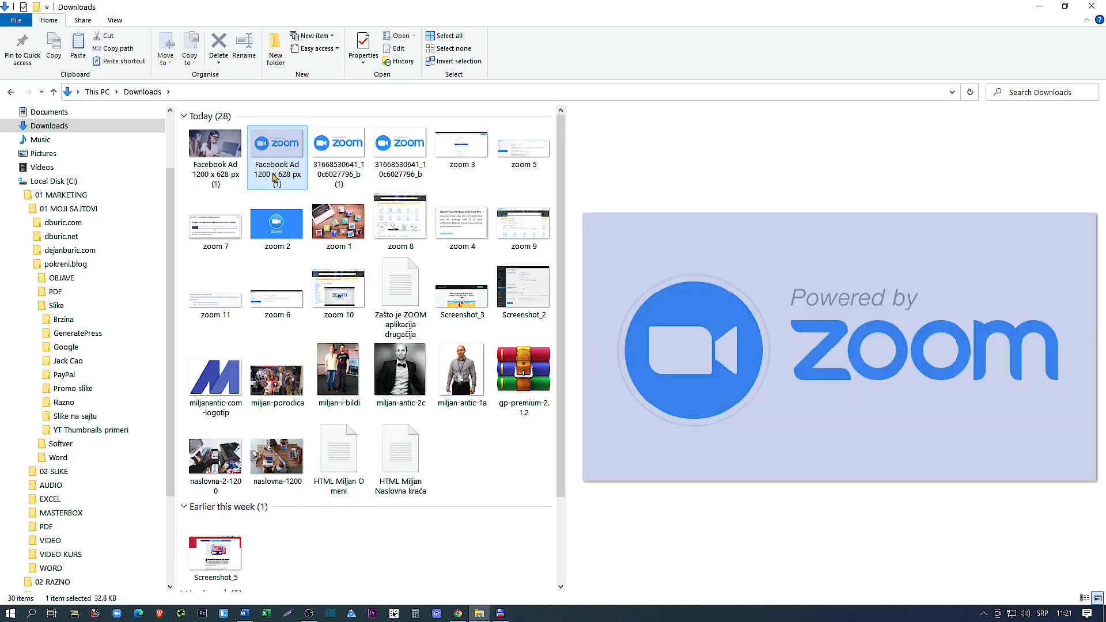
left_click(274, 176)
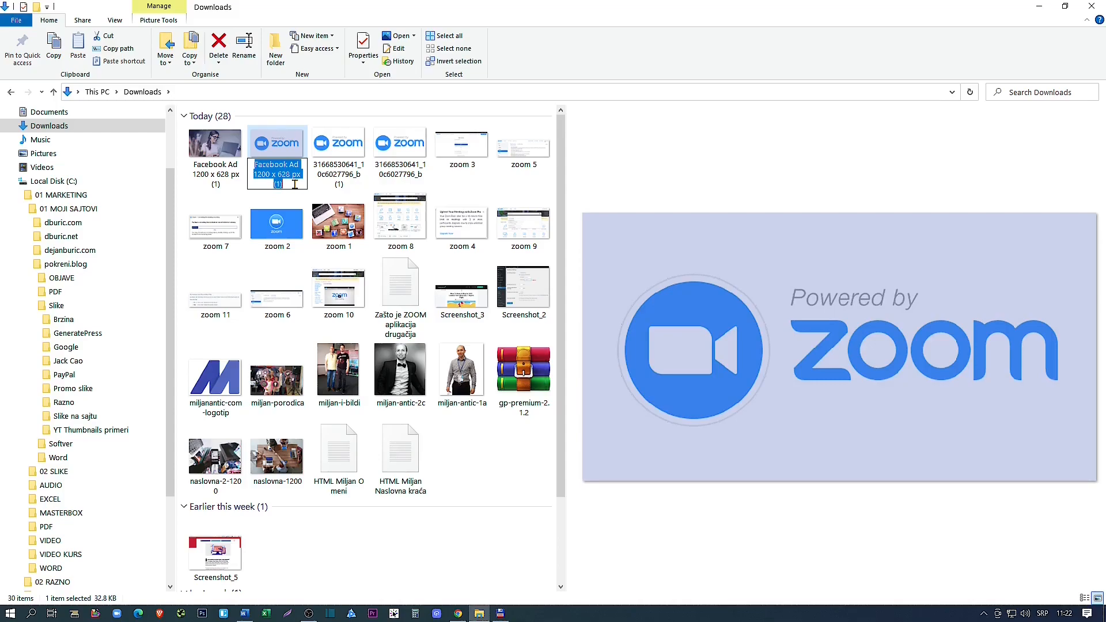
type("zoom-platforma")
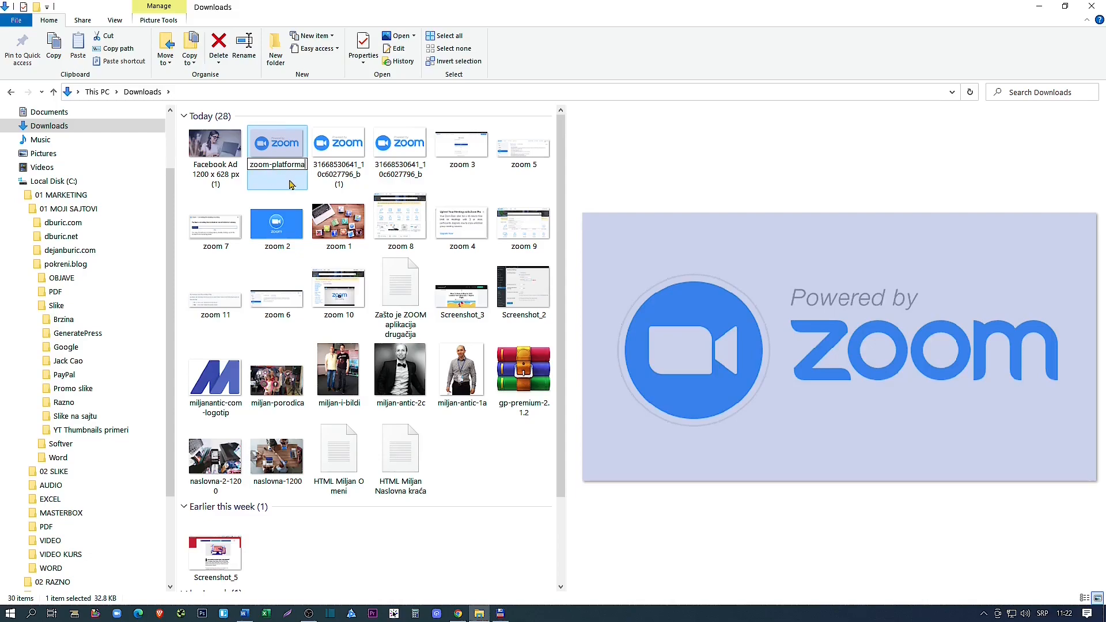
key("Return")
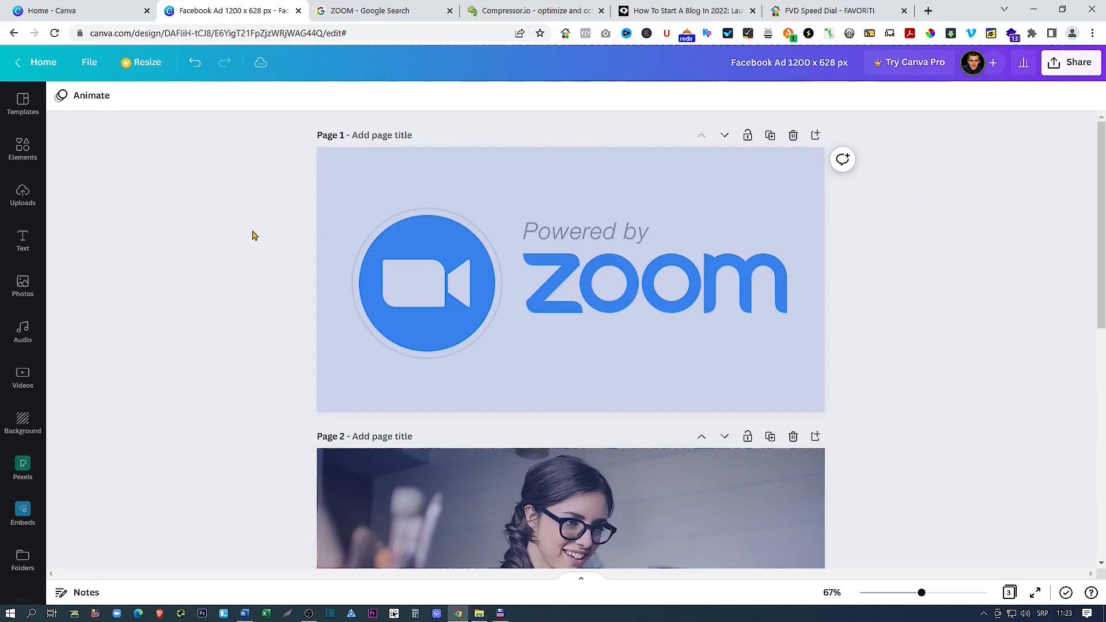
Return to the Canva design, add a blank page after page 1 and place the uploaded "Naslov stranice H1" screenshot on it
left_click(815, 135)
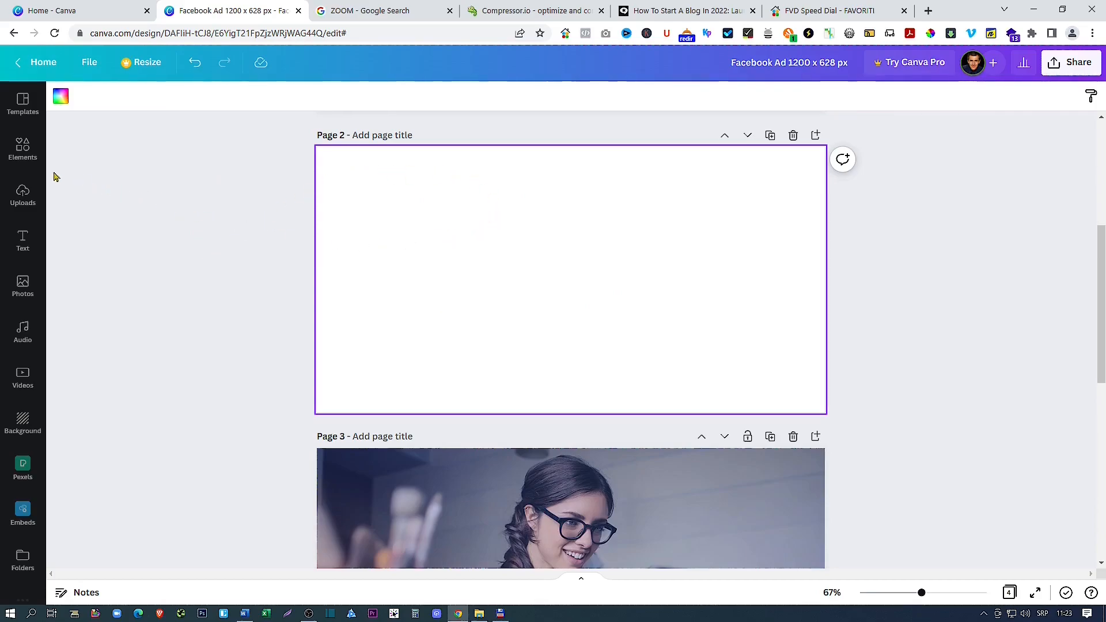
left_click(26, 199)
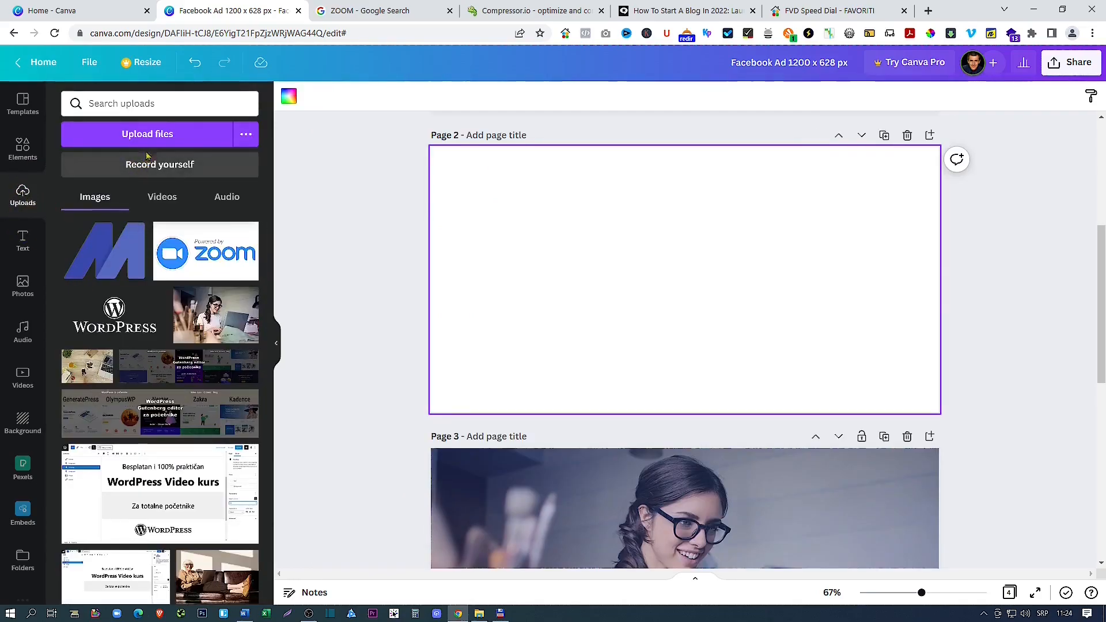
scroll(163, 369, "down", 10)
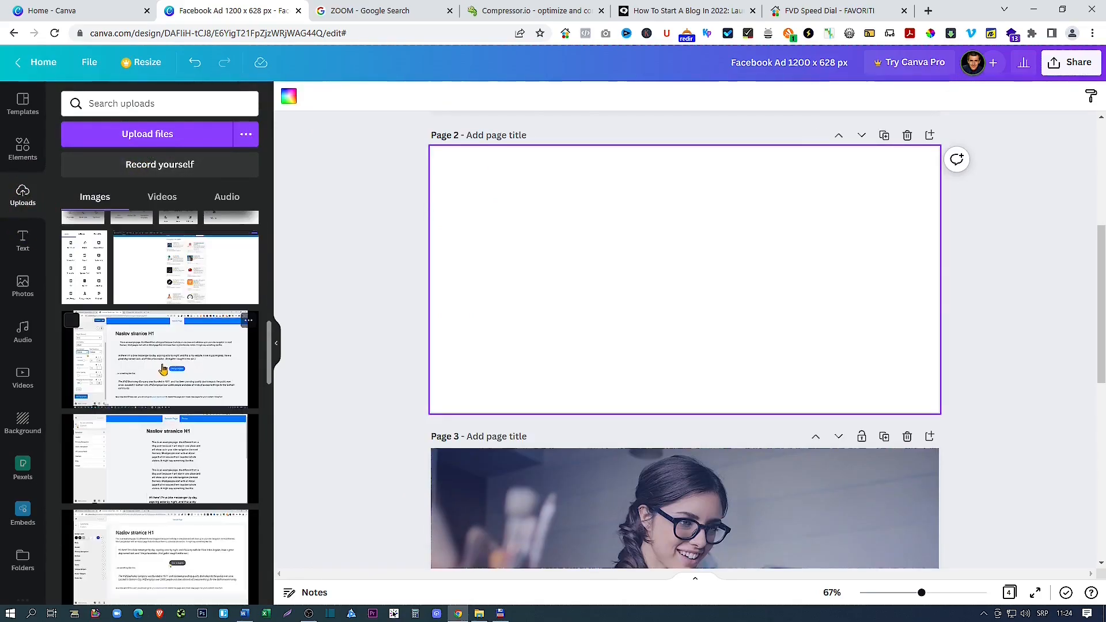
left_click(185, 367)
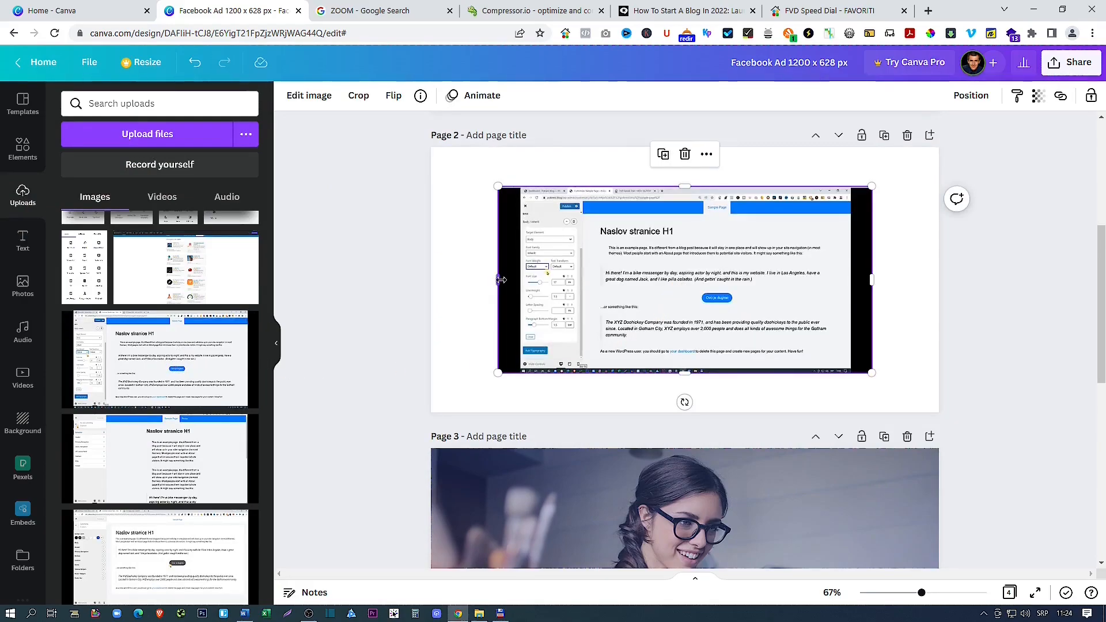
Crop the black side bars off the "Naslov stranice H1" screenshot and enlarge it to fill page 2
left_click_drag(498, 280, 521, 279)
left_click_drag(872, 280, 853, 279)
left_click_drag(744, 300, 655, 260)
left_click_drag(762, 333, 893, 427)
left_click_drag(902, 280, 939, 280)
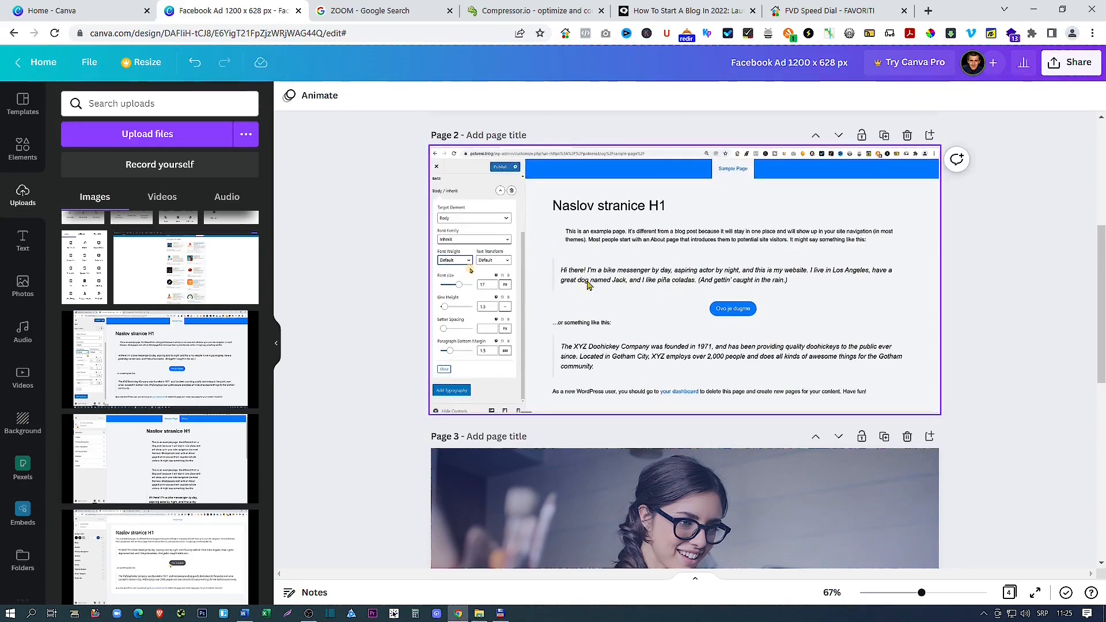
left_click(949, 306)
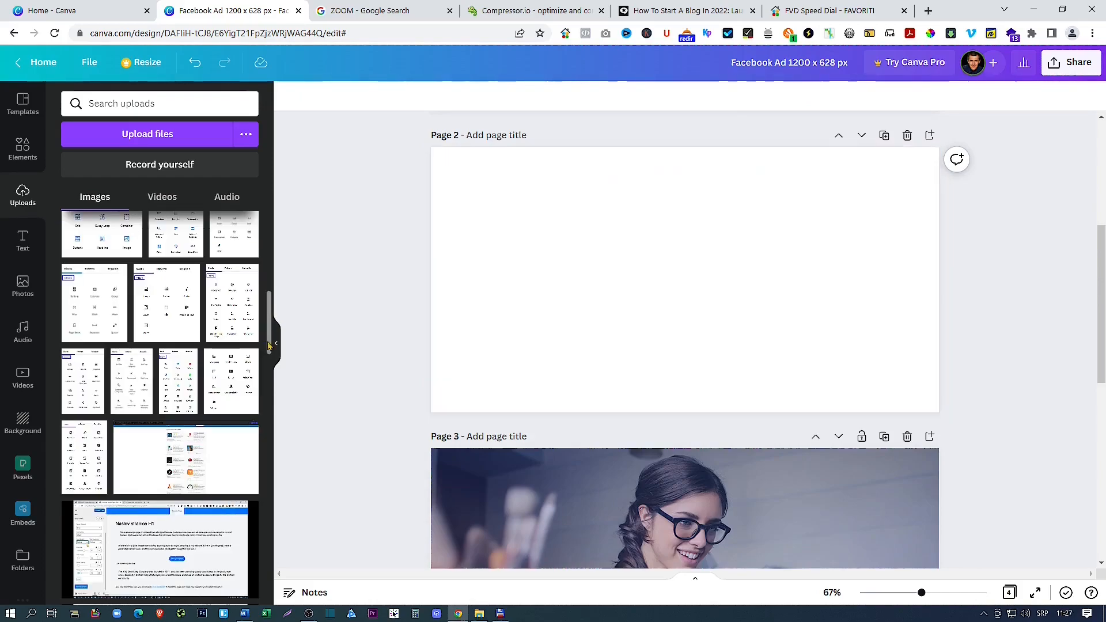
Place the uploaded Blocks screenshot with the DESIGN section on page 2, trim its lower edge and scale it to the full page height
left_click(94, 303)
left_click_drag(696, 291, 660, 241)
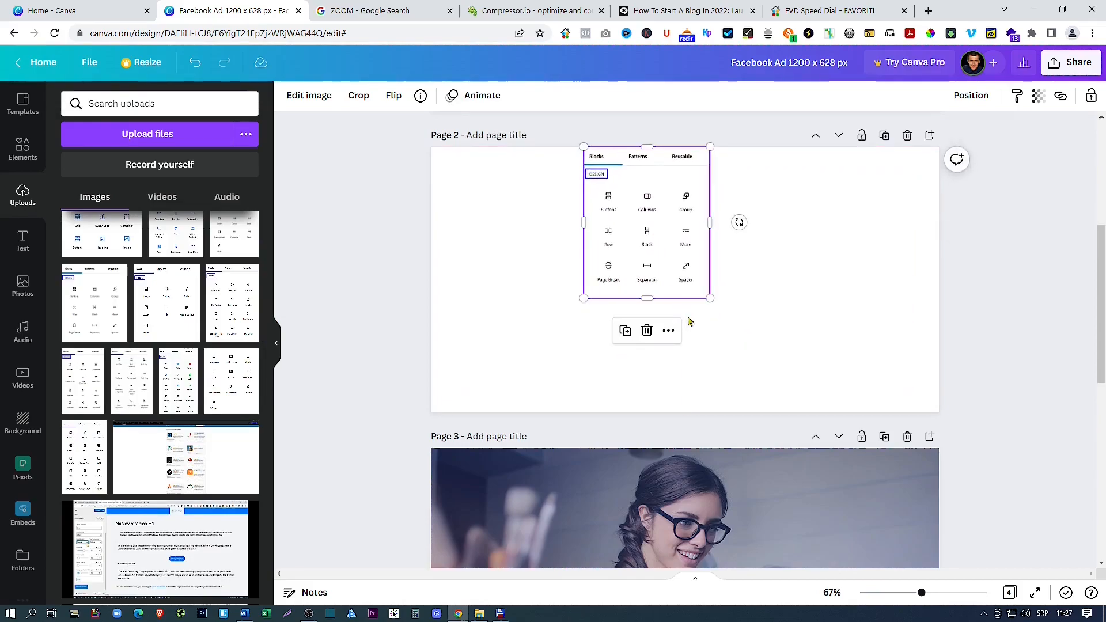
left_click_drag(710, 298, 805, 413)
left_click_drag(697, 413, 695, 398)
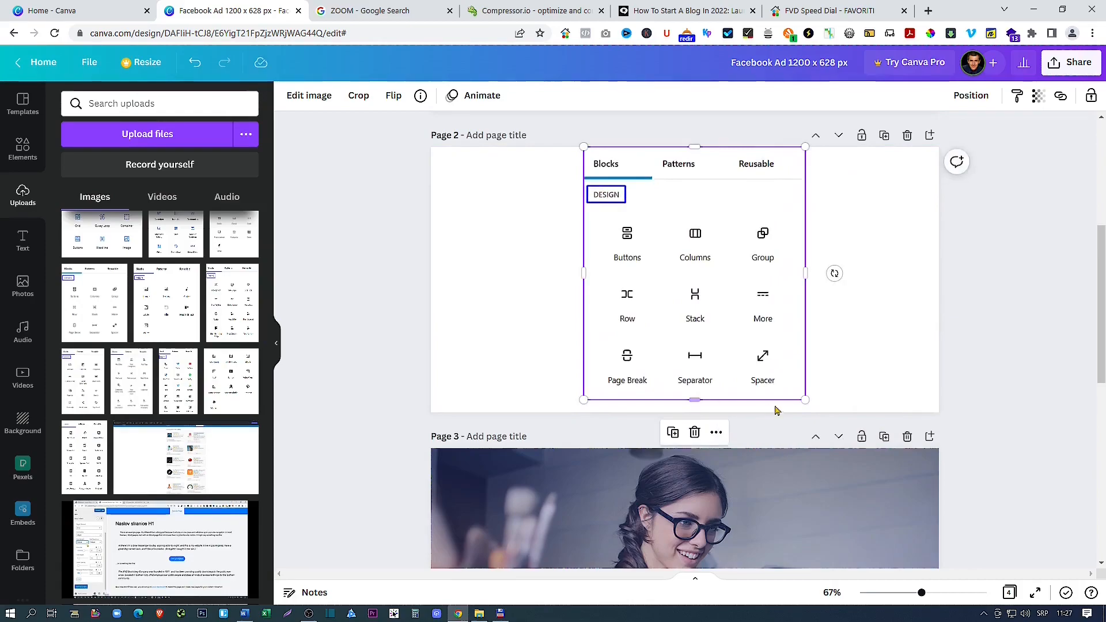
left_click_drag(805, 398, 816, 413)
Center the Blocks screenshot horizontally on page 2 and deselect it
left_click(971, 96)
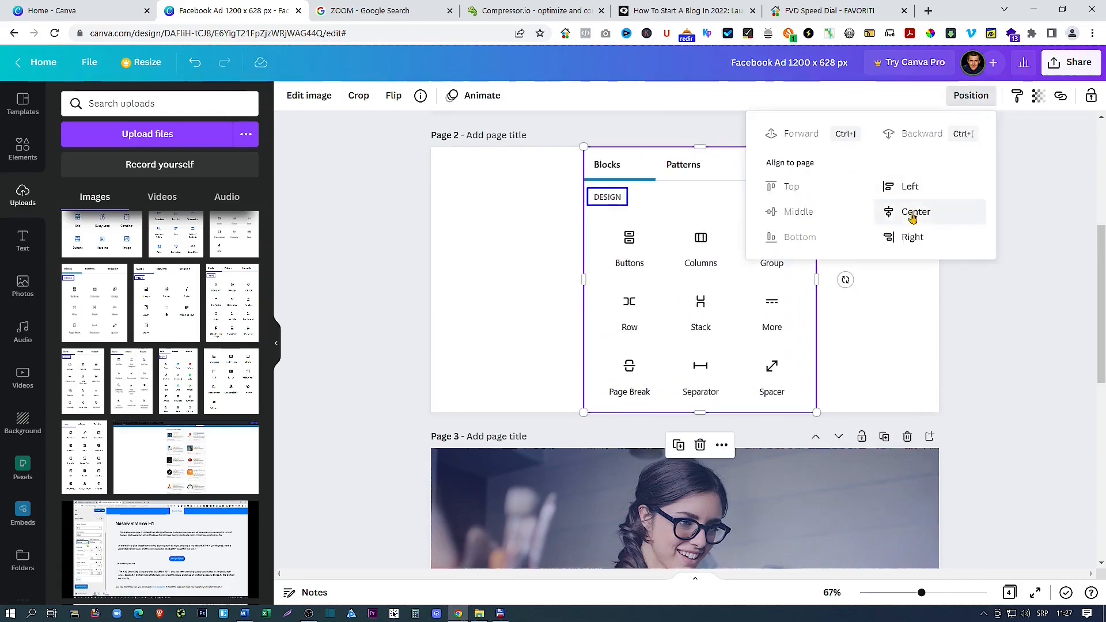
left_click(912, 213)
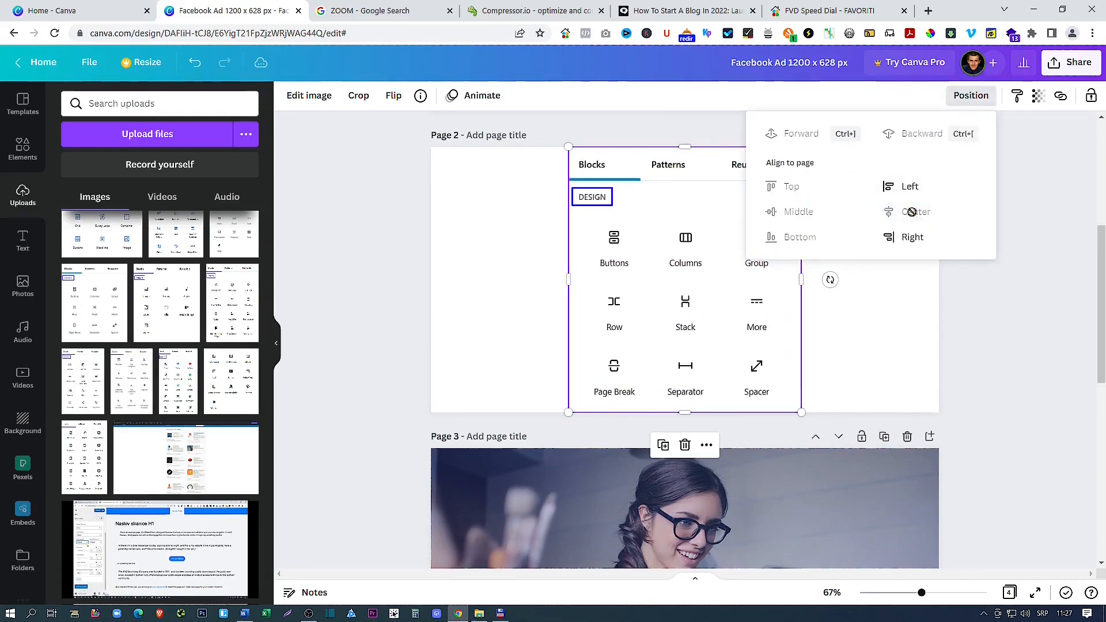
left_click(500, 282)
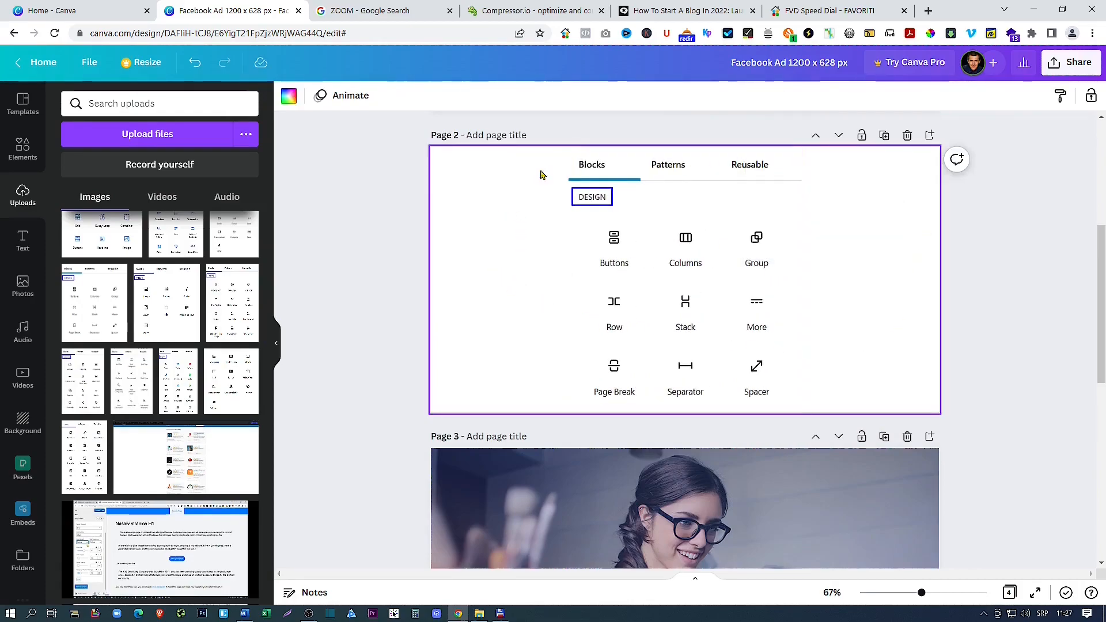